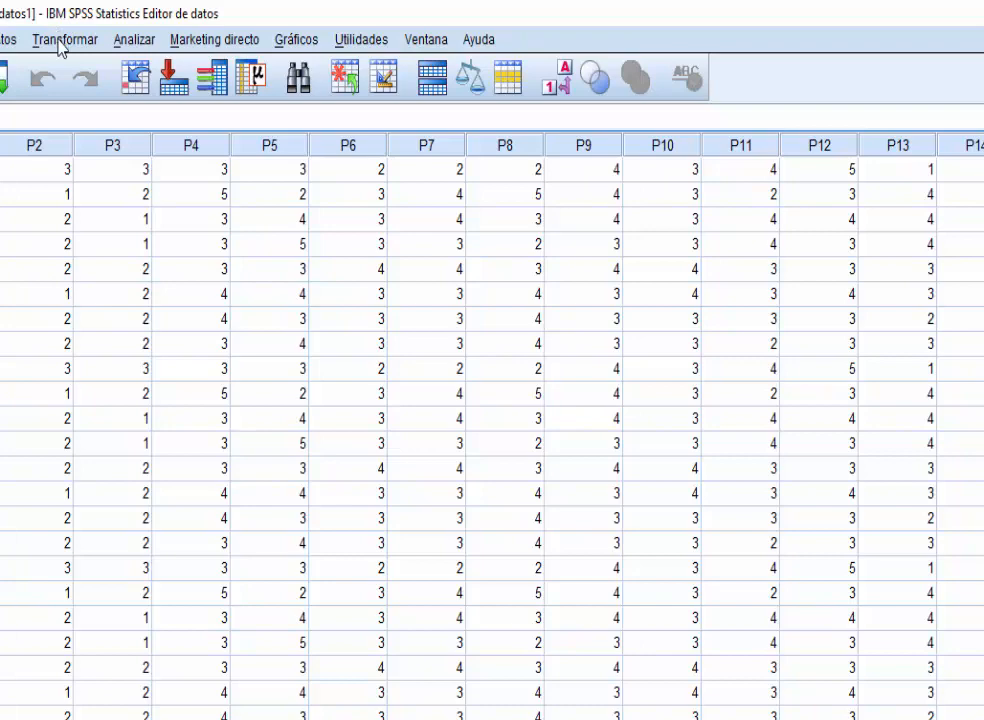
Step: Start computing a new variable with V1 as the target variable
{"action": "left_click", "coordinate": [61, 40]}
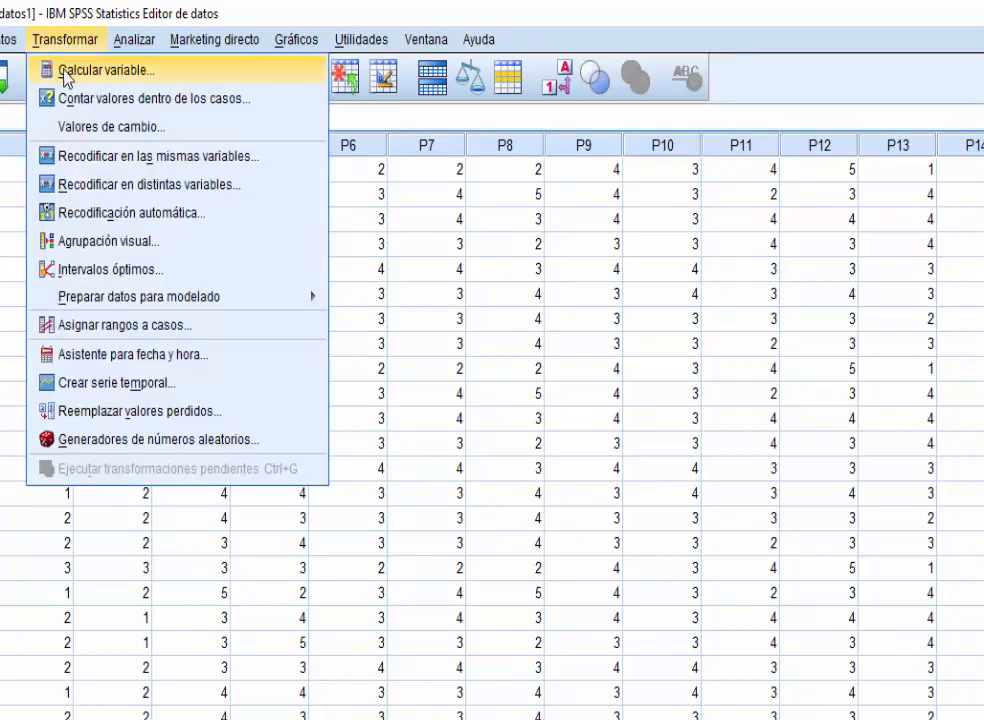
{"action": "left_click", "coordinate": [70, 72]}
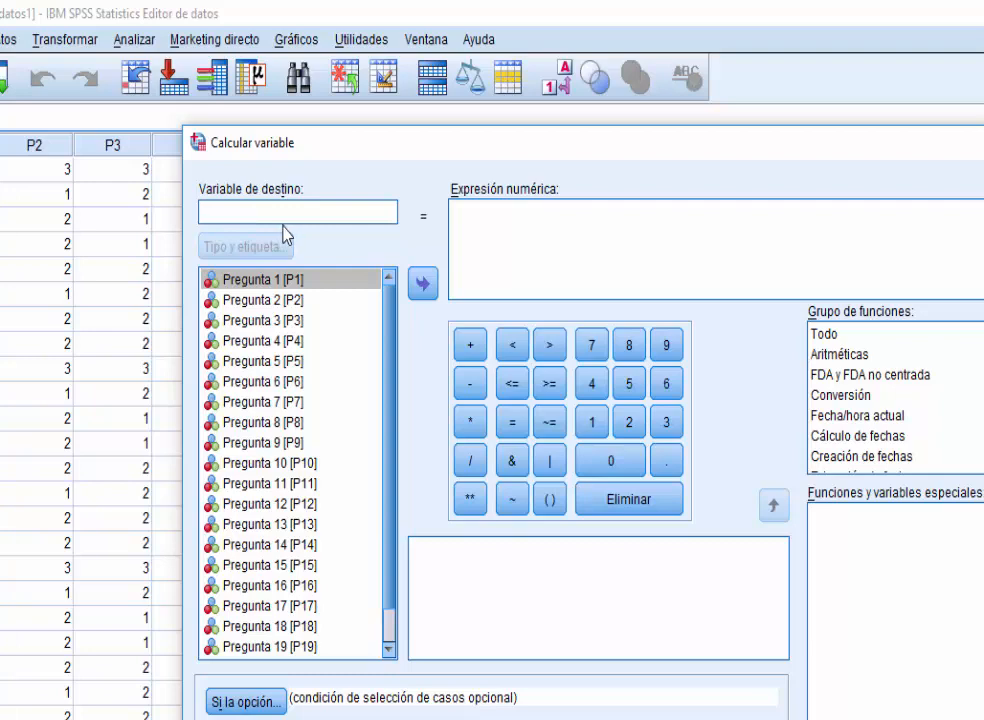
{"action": "type", "text": "V"}
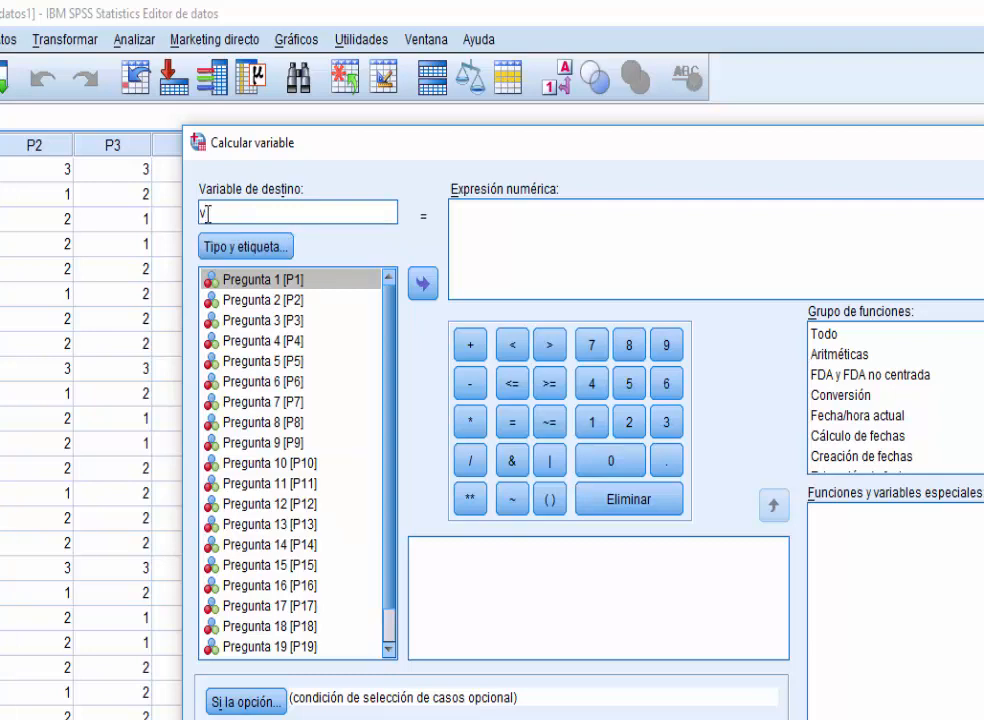
{"action": "key", "text": "BackSpace"}
{"action": "type", "text": "V1"}
{"action": "left_click", "coordinate": [476, 224]}
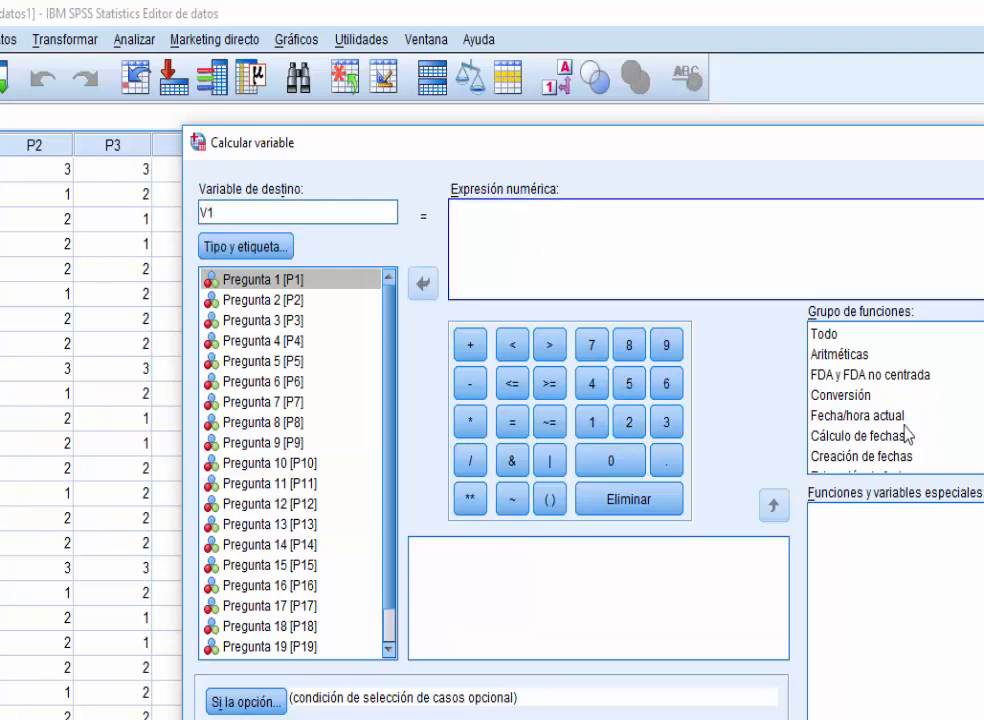
Step: Insert the statistical function Mean into the numeric expression for V1
{"action": "scroll", "coordinate": [895, 397], "scroll_direction": "down", "scroll_amount": 4}
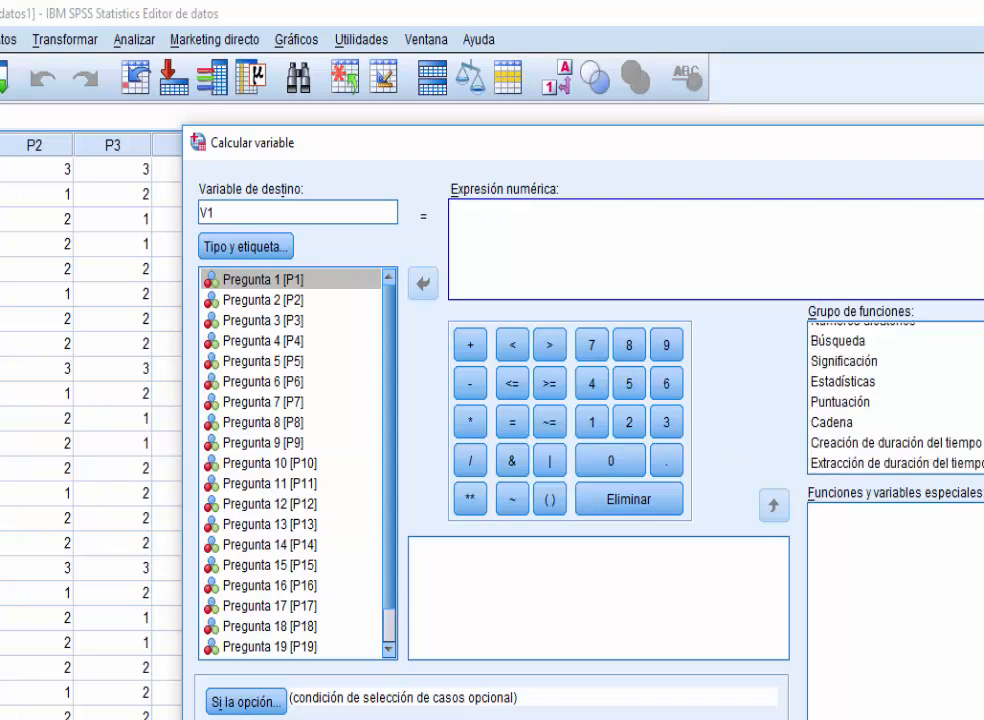
{"action": "left_click", "coordinate": [838, 380]}
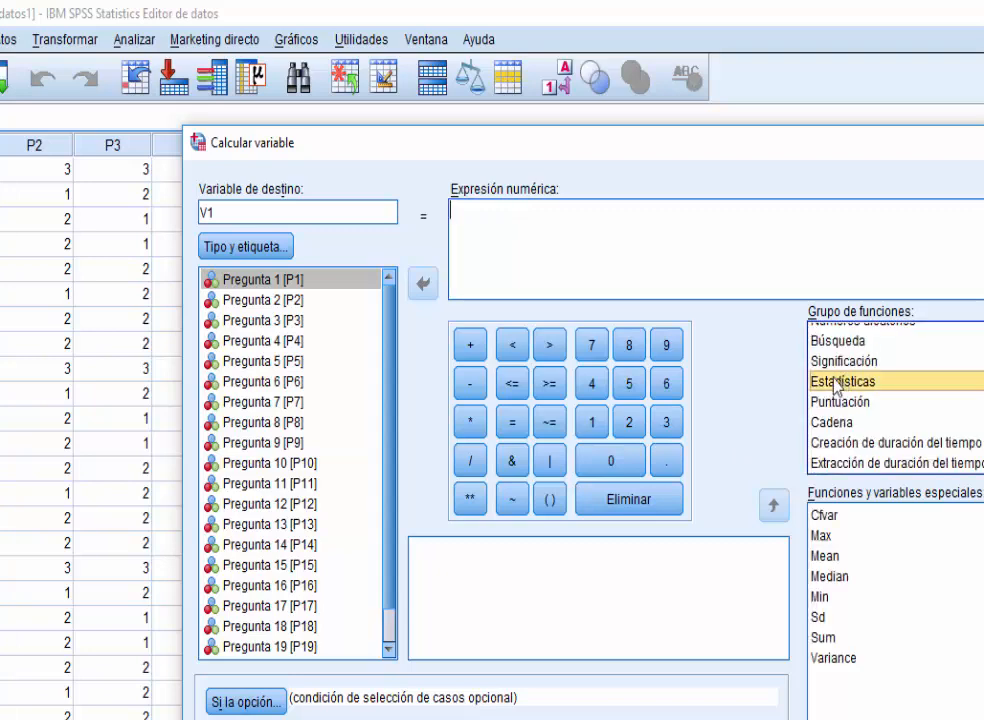
{"action": "left_click", "coordinate": [829, 557]}
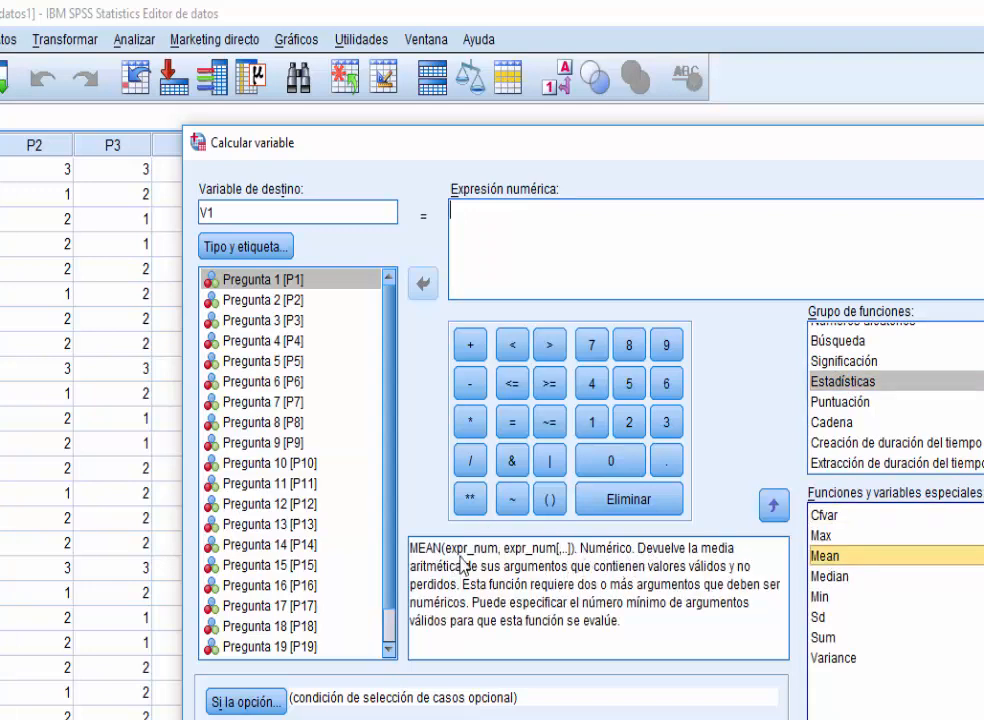
{"action": "double_click", "coordinate": [818, 565]}
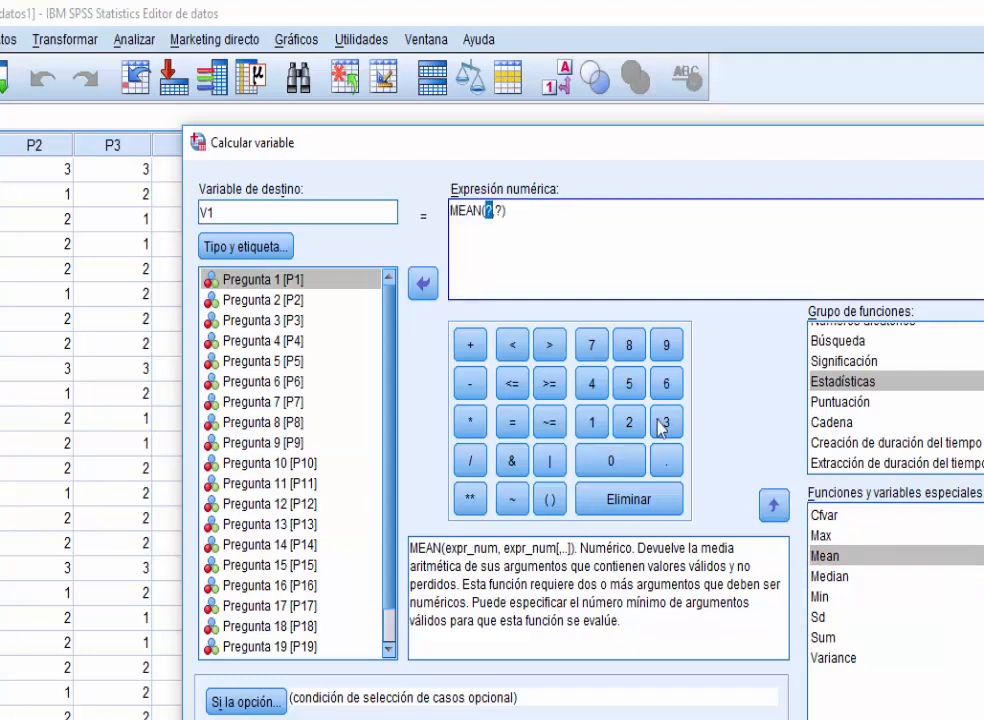
Step: Compute V1 as MEAN(P1,P2,P3,P4,P5,P6,P7,P8,P9,P10) and close the results viewer without saving it
{"action": "left_click", "coordinate": [488, 211]}
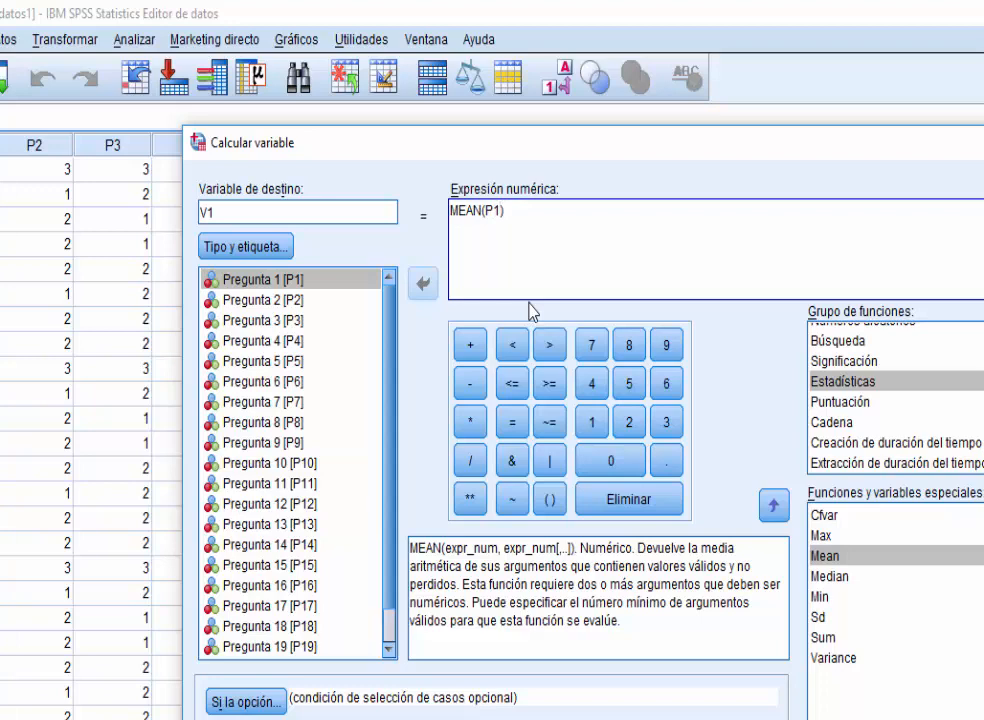
{"action": "type", "text": "P2"}
{"action": "type", "text": ",P3"}
{"action": "type", "text": ",P4"}
{"action": "type", "text": ",P5,P6,P"}
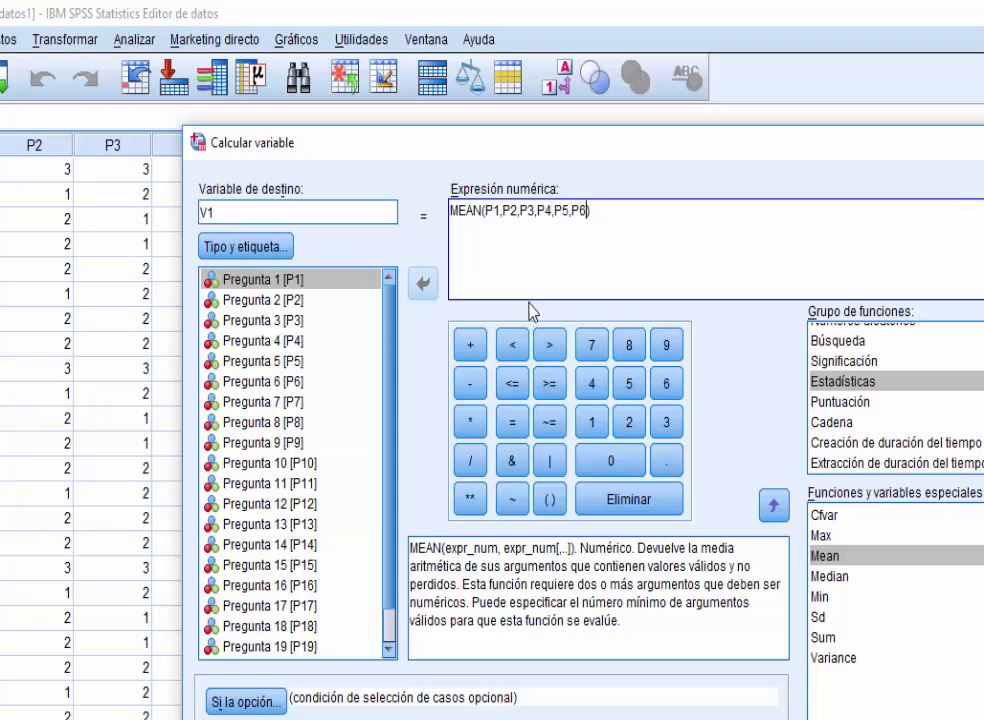
{"action": "type", "text": "7,P8,P9,P10"}
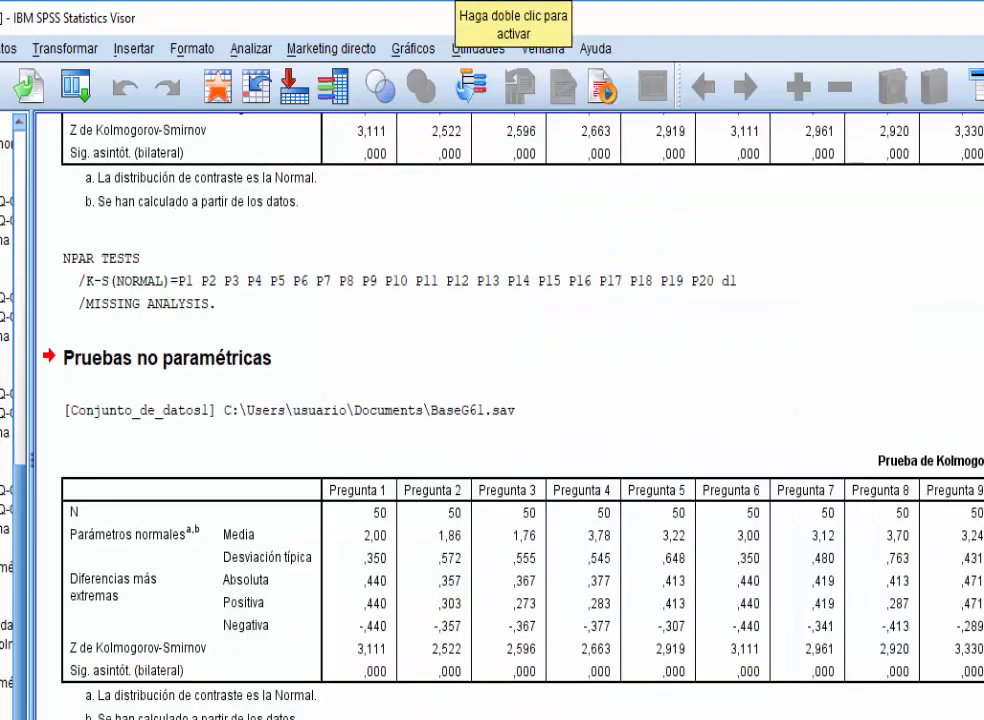
{"action": "key", "text": "alt+F4"}
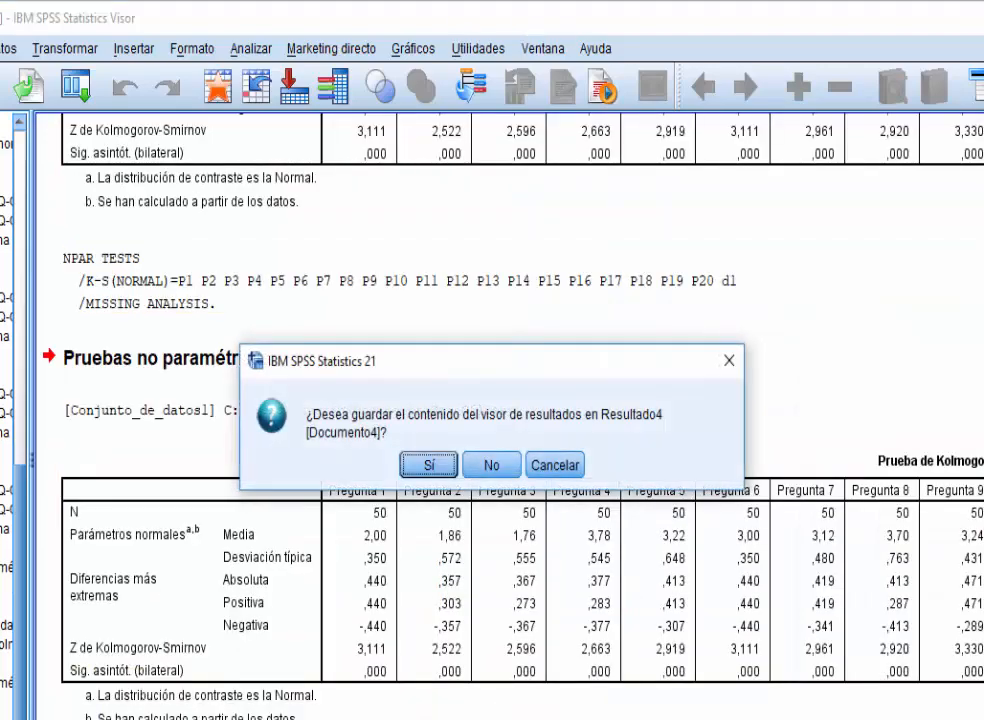
{"action": "left_click", "coordinate": [492, 463]}
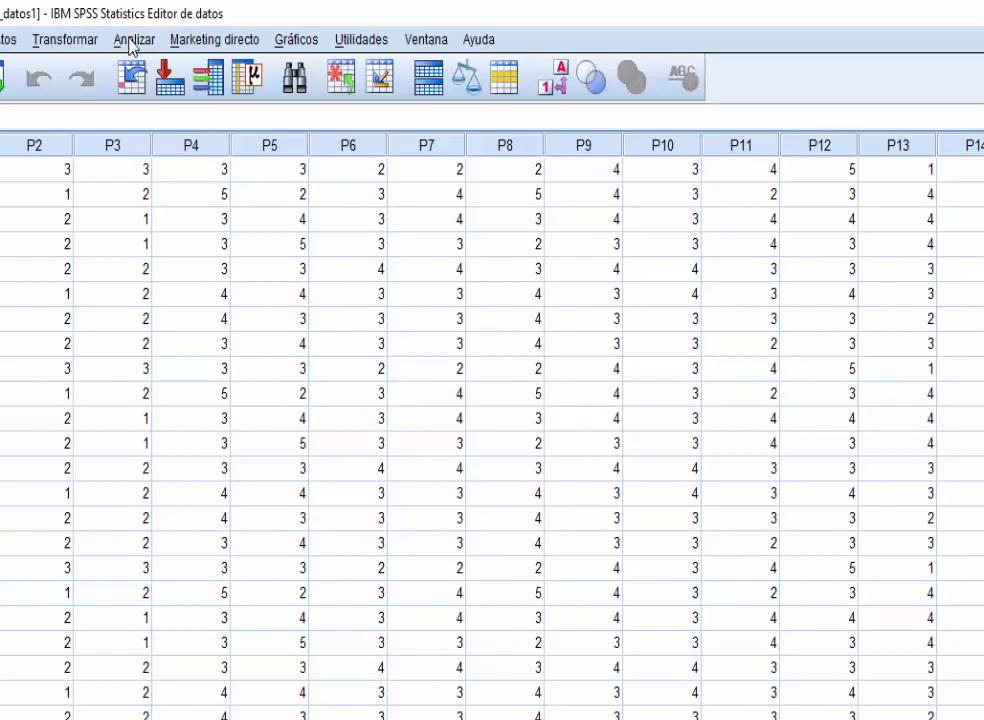
Step: Start another variable computation with V2 as the target variable
{"action": "left_click", "coordinate": [70, 41]}
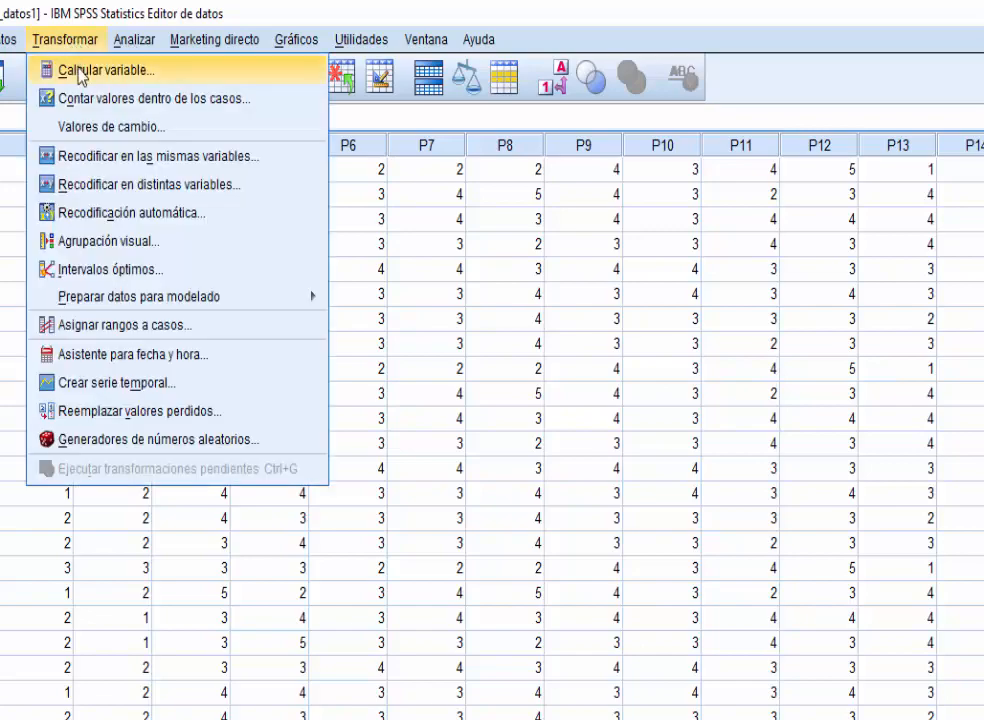
{"action": "left_click", "coordinate": [83, 77]}
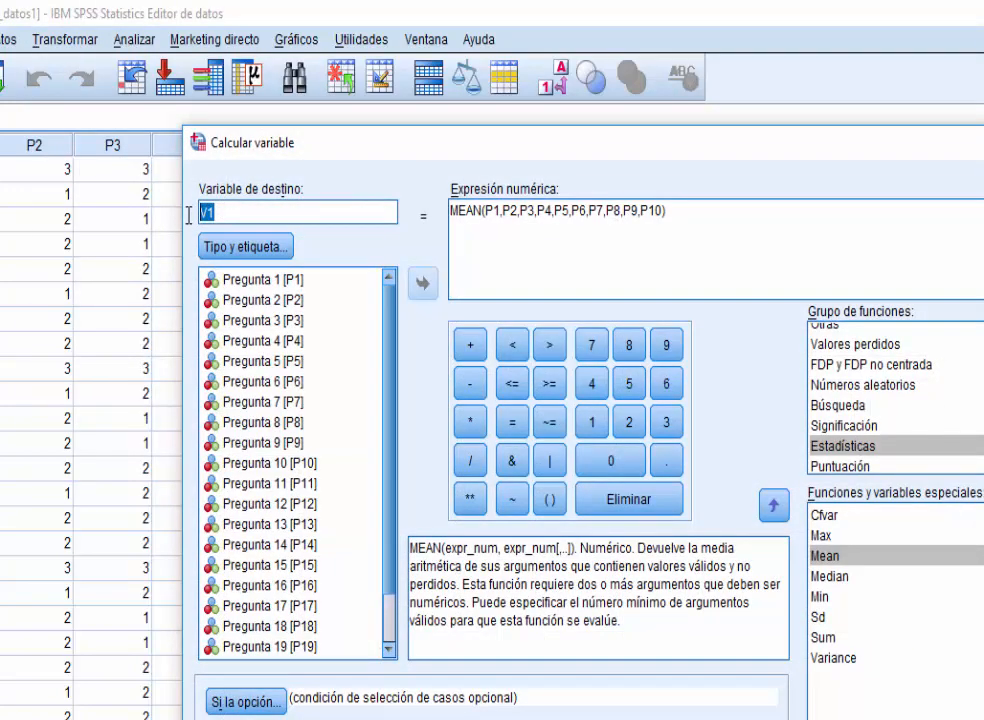
{"action": "type", "text": "V"}
Step: Change the numeric expression for V2 to MEAN(P11,P12,P13,P14,P15,P16,P17,P18,P19,P20)
{"action": "left_click", "coordinate": [498, 211]}
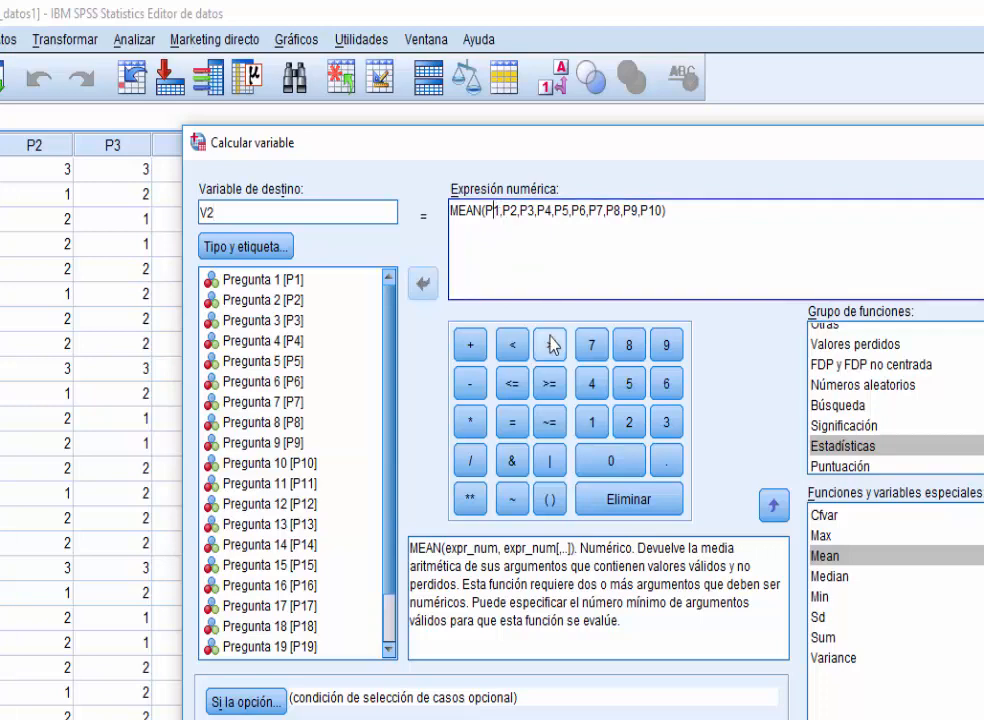
{"action": "type", "text": "11"}
{"action": "key", "text": "Right"}
{"action": "key", "text": "Right"}
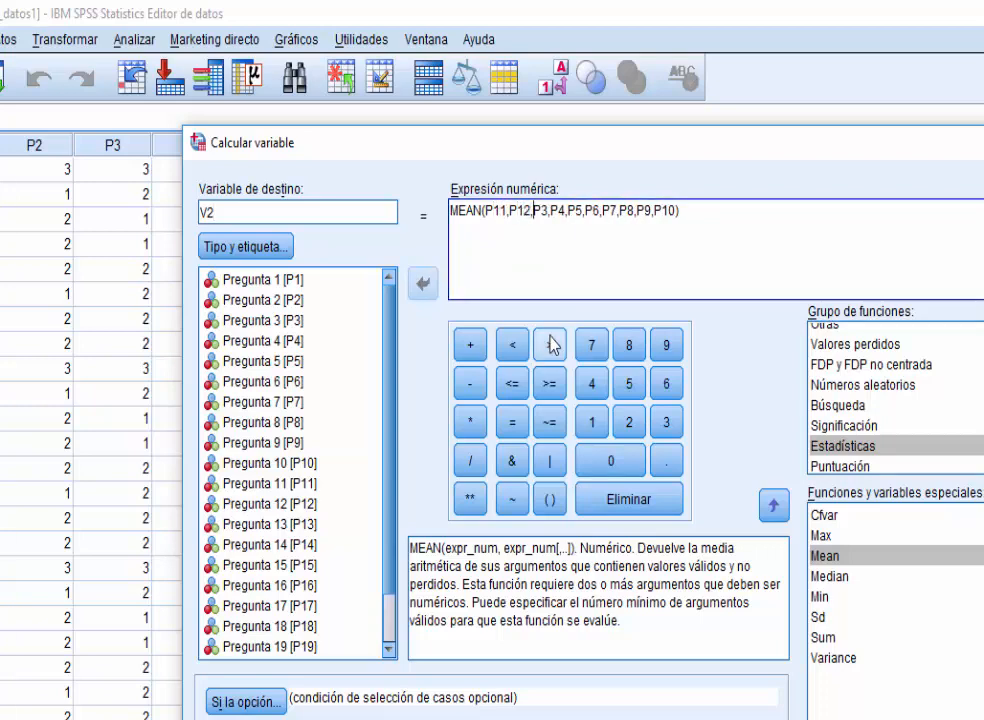
{"action": "type", "text": "1"}
{"action": "key", "text": "Right"}
{"action": "key", "text": "Right"}
{"action": "key", "text": "Right"}
{"action": "type", "text": "1"}
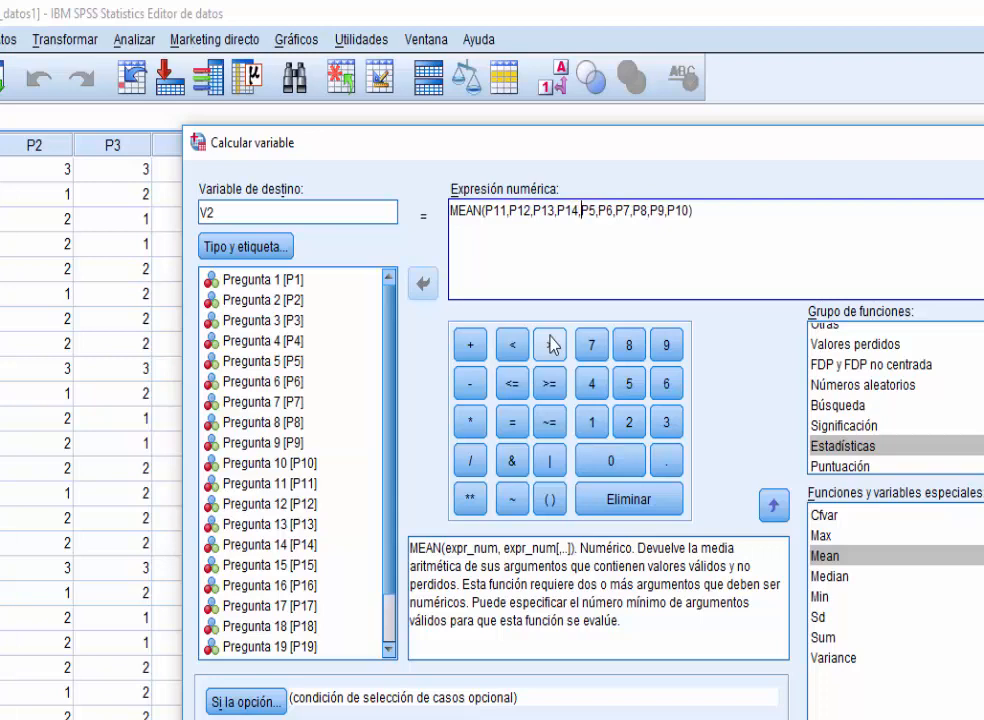
{"action": "key", "text": "Right"}
{"action": "type", "text": "1"}
{"action": "key", "text": "Right"}
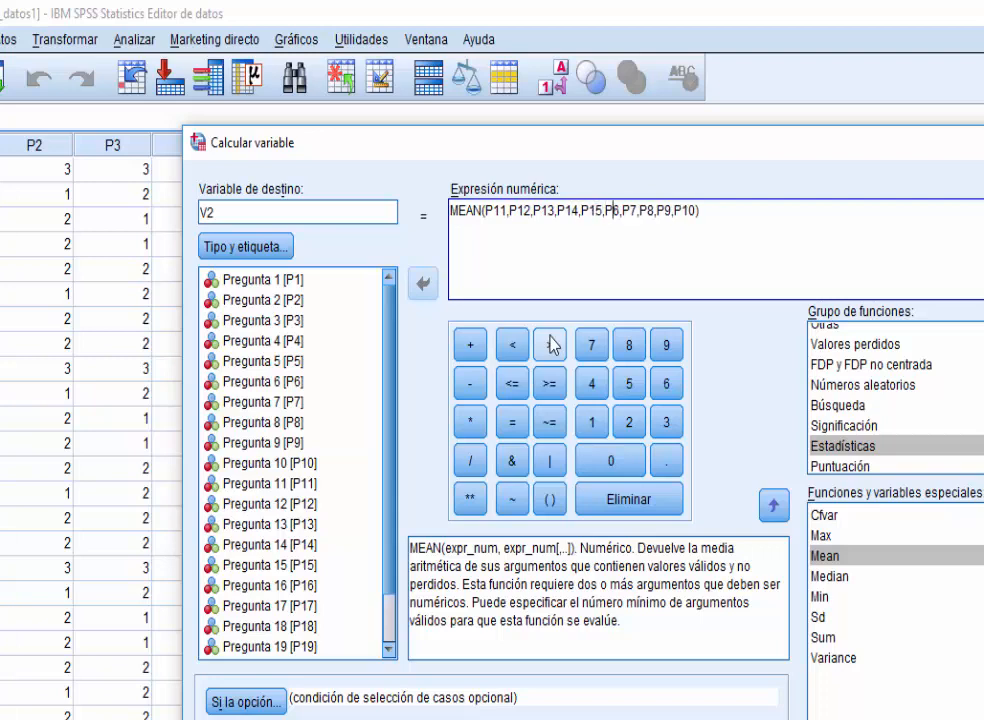
{"action": "type", "text": "1"}
{"action": "key", "text": "Right"}
{"action": "key", "text": "Right"}
{"action": "key", "text": "Right"}
{"action": "type", "text": "11"}
{"action": "key", "text": "Right"}
{"action": "key", "text": "Right"}
{"action": "key", "text": "Right"}
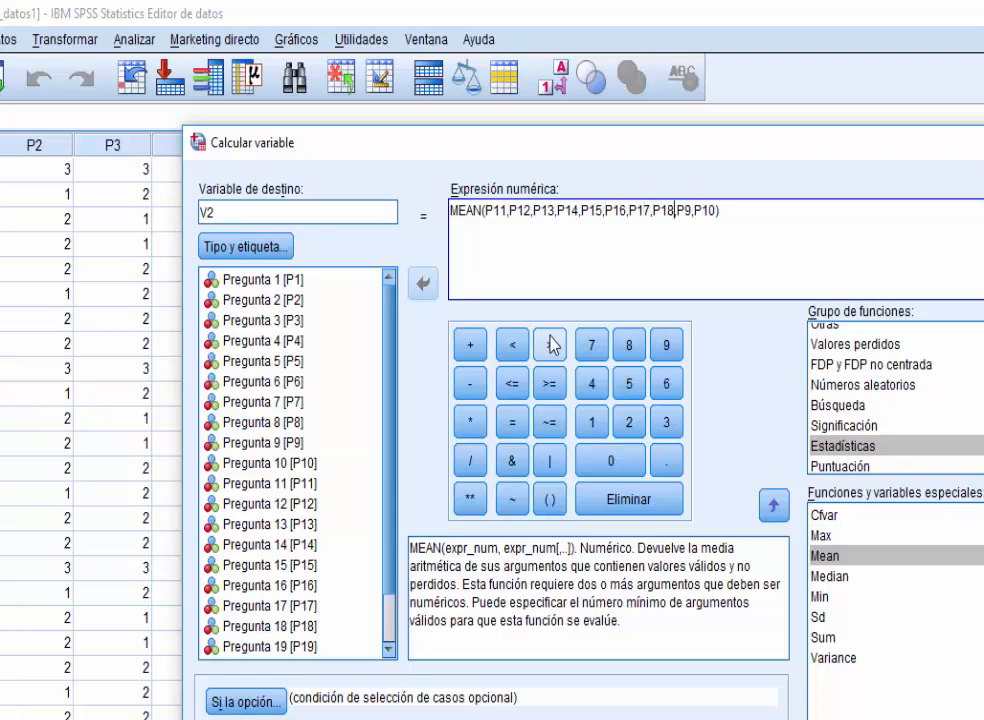
{"action": "type", "text": "1"}
{"action": "key", "text": "Right"}
{"action": "key", "text": "Right"}
{"action": "key", "text": "Right"}
{"action": "key", "text": "Delete"}
{"action": "type", "text": "2"}
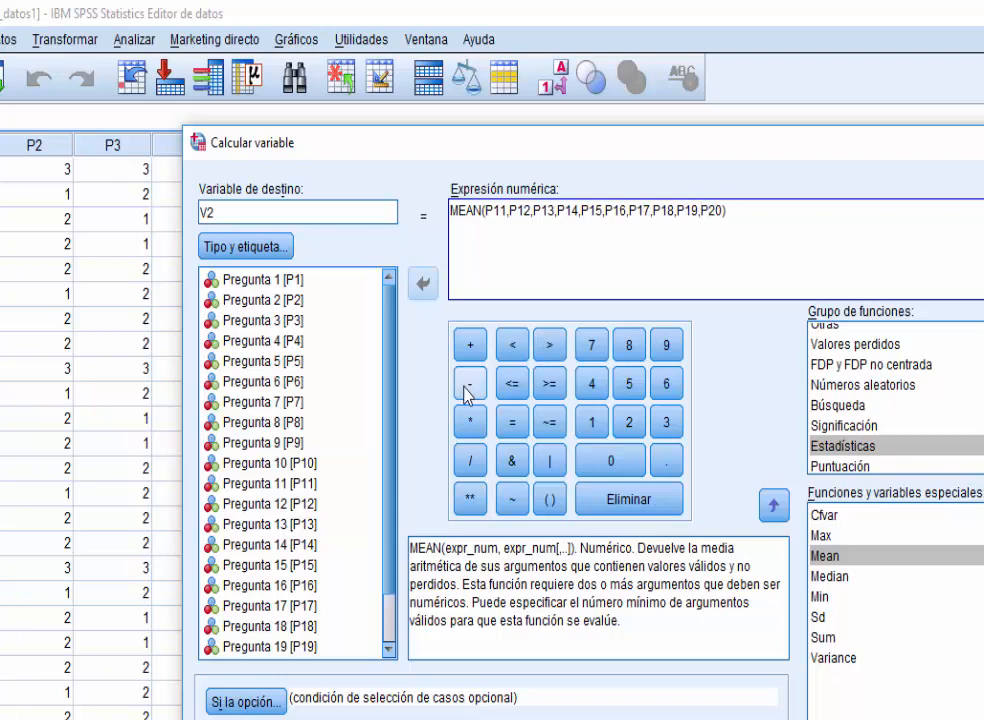
Step: Run the V2 computation and close the results viewer without saving its contents
{"action": "left_click", "coordinate": [389, 650]}
{"action": "left_click", "coordinate": [389, 650]}
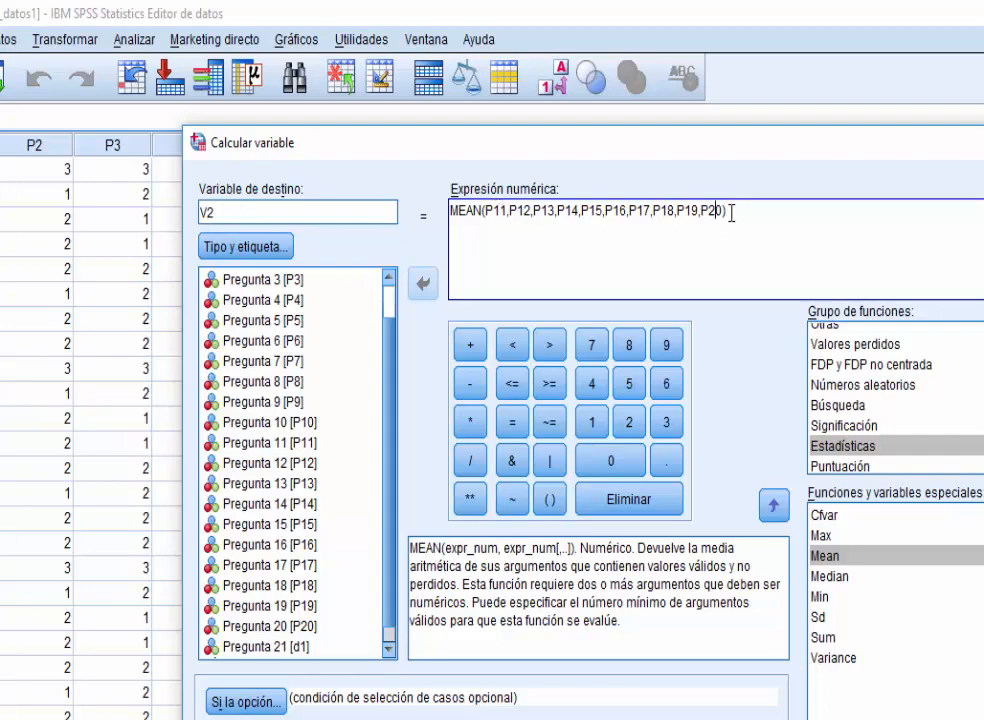
{"action": "key", "text": "Return"}
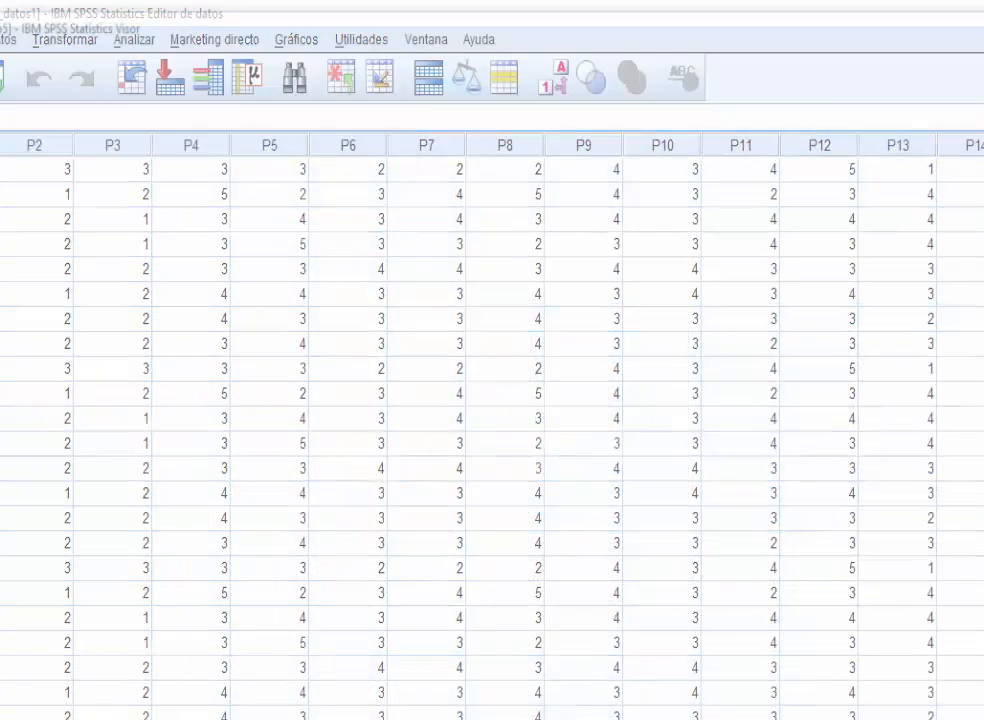
{"action": "left_click", "coordinate": [132, 145]}
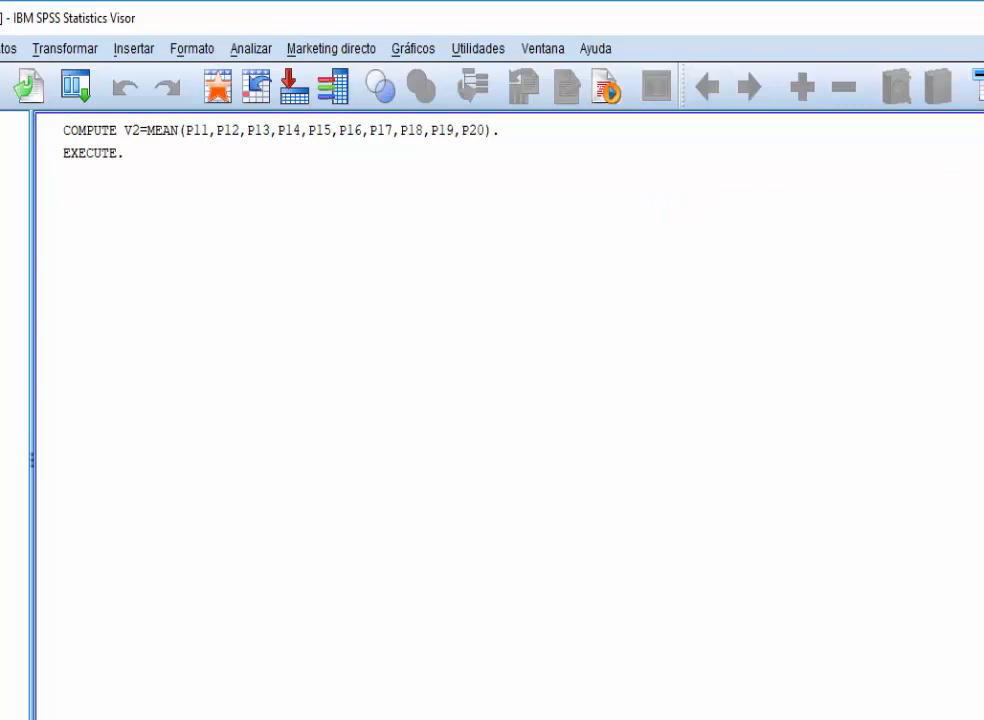
{"action": "key", "text": "alt+F4"}
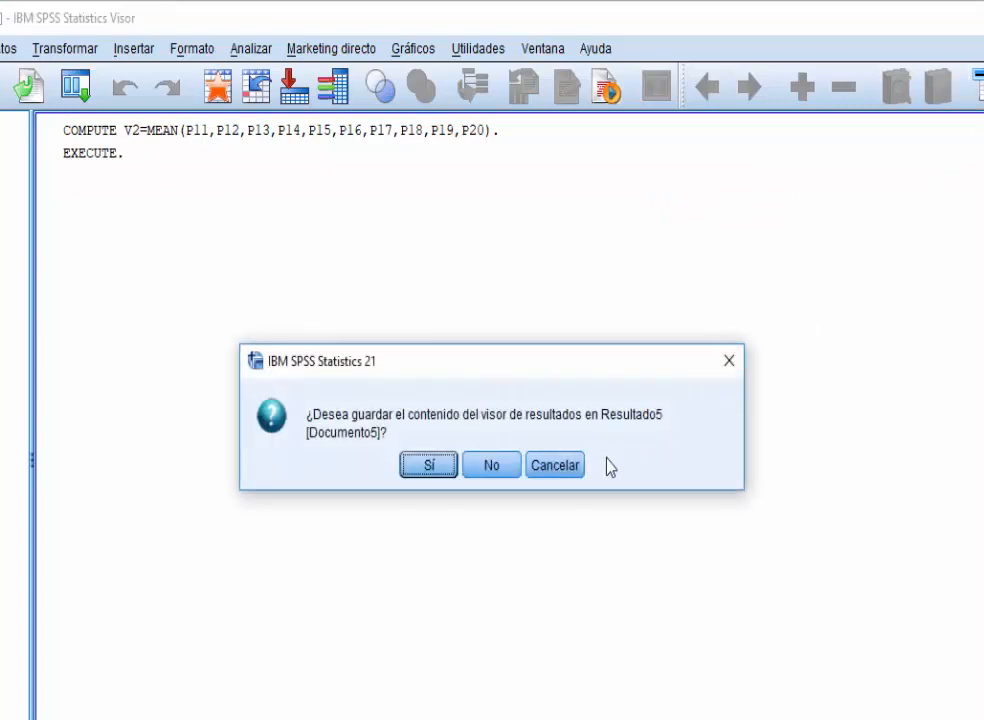
{"action": "left_click", "coordinate": [487, 467]}
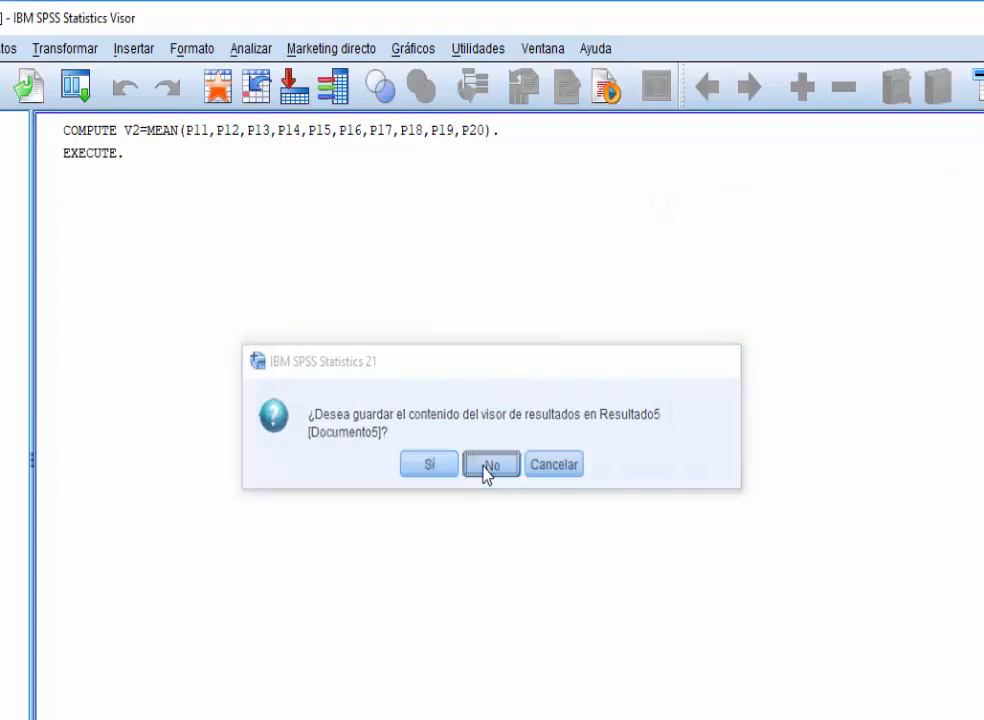
Step: Examine the computed V1 and V2 columns at the end of the data set
{"action": "key", "text": "Right"}
{"action": "key", "text": "Right"}
{"action": "key", "text": "Right"}
{"action": "key", "text": "Right"}
{"action": "key", "text": "Right"}
{"action": "key", "text": "Right"}
{"action": "key", "text": "Right"}
{"action": "key", "text": "Right"}
{"action": "key", "text": "Right"}
{"action": "key", "text": "Right"}
{"action": "key", "text": "Right"}
{"action": "key", "text": "Right"}
{"action": "key", "text": "Right"}
{"action": "key", "text": "Right"}
{"action": "key", "text": "Right"}
{"action": "key", "text": "Right"}
{"action": "key", "text": "Right"}
{"action": "key", "text": "Right"}
{"action": "key", "text": "Right"}
{"action": "key", "text": "Right"}
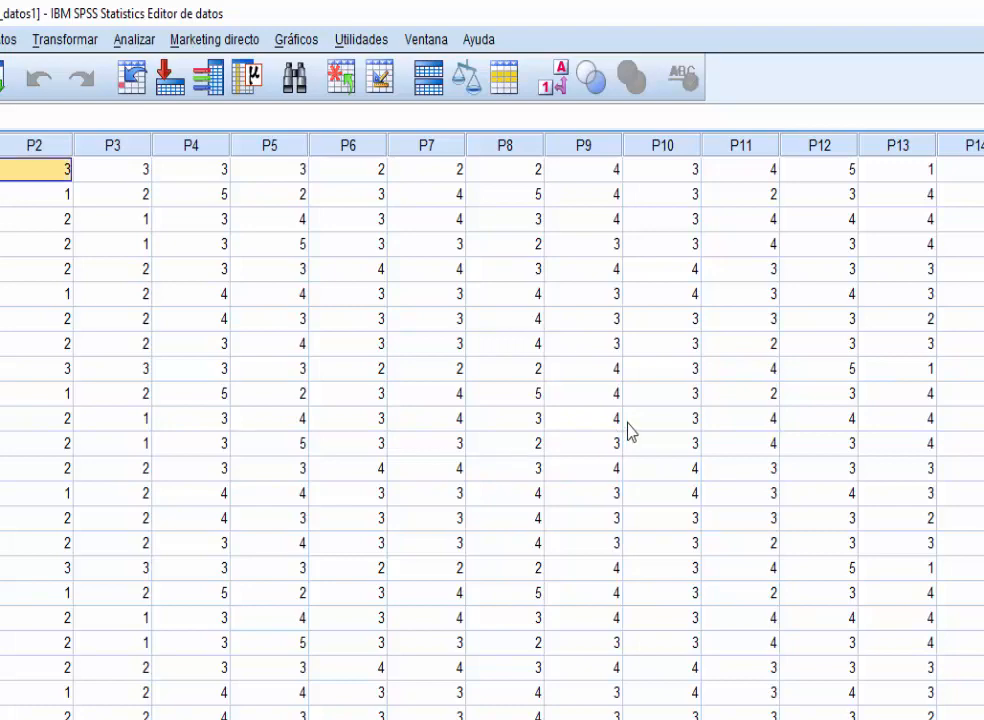
{"action": "key", "text": "Right"}
{"action": "key", "text": "Right"}
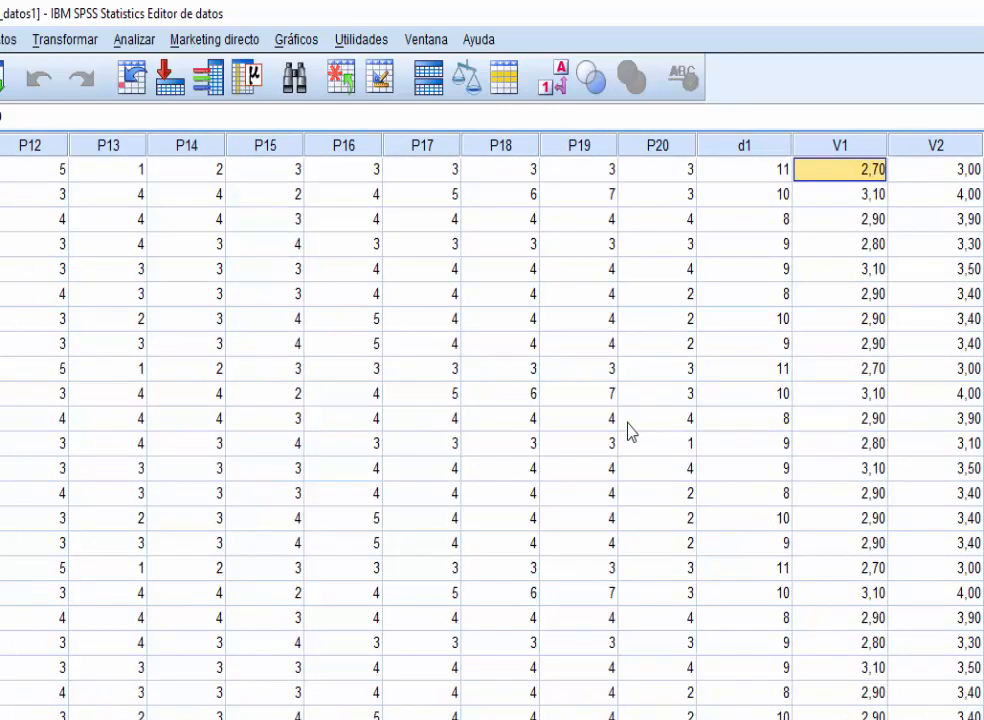
{"action": "key", "text": "Right"}
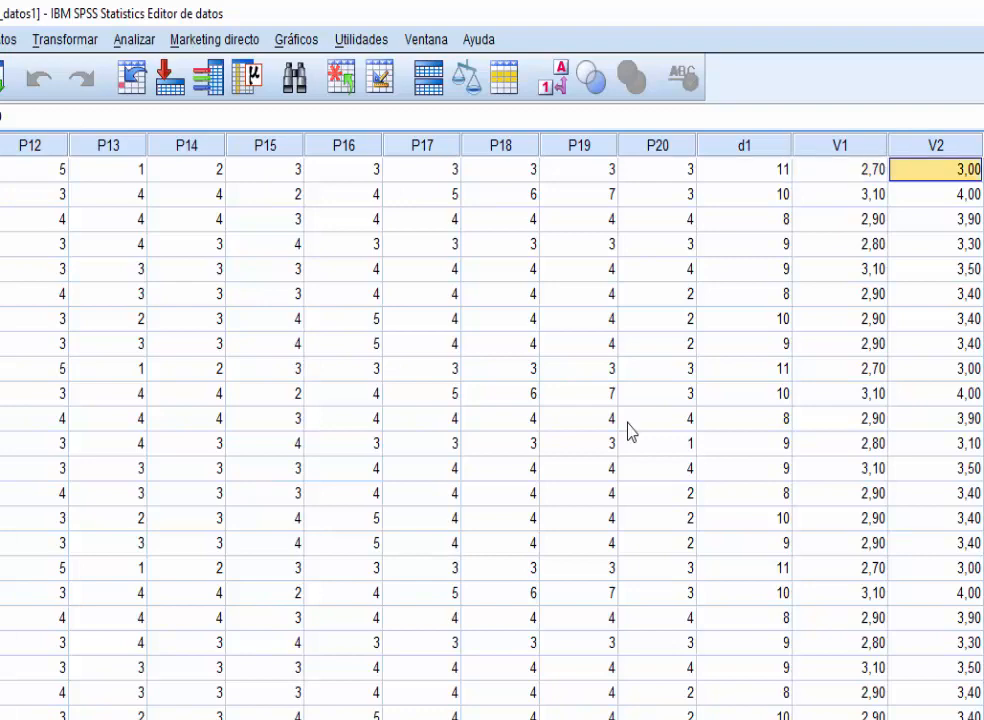
Step: Compare the first case's question answers with its computed V1 value
{"action": "key", "text": "Left"}
{"action": "key", "text": "Left"}
{"action": "key", "text": "Left"}
{"action": "key", "text": "Left"}
{"action": "key", "text": "Left"}
{"action": "key", "text": "Left"}
{"action": "key", "text": "Left"}
{"action": "key", "text": "Right"}
{"action": "key", "text": "Right"}
{"action": "key", "text": "Right"}
{"action": "key", "text": "Right"}
{"action": "key", "text": "Right"}
{"action": "key", "text": "Right"}
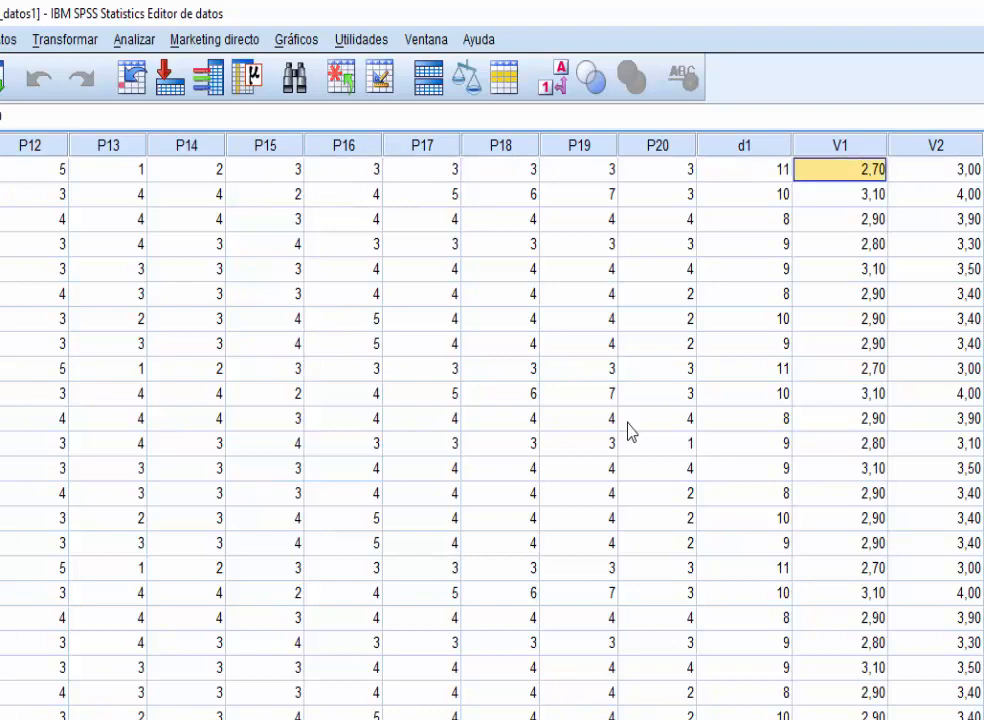
{"action": "key", "text": "Left"}
{"action": "key", "text": "Left"}
{"action": "key", "text": "Left"}
{"action": "key", "text": "Left"}
{"action": "key", "text": "Left"}
{"action": "key", "text": "Left"}
{"action": "key", "text": "Left"}
{"action": "key", "text": "Left"}
{"action": "key", "text": "Left"}
{"action": "key", "text": "Left"}
{"action": "key", "text": "Left"}
{"action": "key", "text": "Left"}
{"action": "key", "text": "Left"}
{"action": "key", "text": "Left"}
{"action": "key", "text": "Left"}
{"action": "key", "text": "Left"}
{"action": "key", "text": "Left"}
{"action": "key", "text": "Left"}
{"action": "key", "text": "Left"}
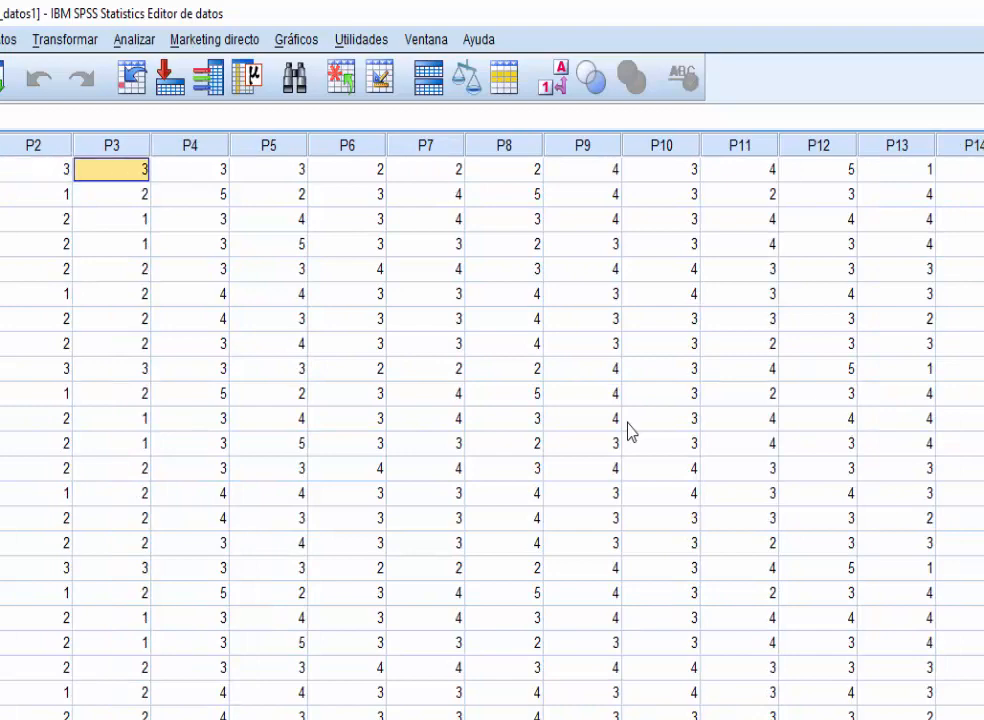
{"action": "key", "text": "Right"}
{"action": "key", "text": "Right"}
{"action": "key", "text": "Right"}
{"action": "key", "text": "Right"}
{"action": "key", "text": "Right"}
{"action": "key", "text": "Right"}
{"action": "key", "text": "Right"}
{"action": "key", "text": "Right"}
{"action": "key", "text": "Right"}
{"action": "key", "text": "Right"}
{"action": "key", "text": "Right"}
{"action": "key", "text": "Right"}
{"action": "key", "text": "Right"}
{"action": "key", "text": "Right"}
{"action": "key", "text": "Right"}
{"action": "key", "text": "Right"}
{"action": "key", "text": "Right"}
{"action": "key", "text": "Right"}
{"action": "key", "text": "Right"}
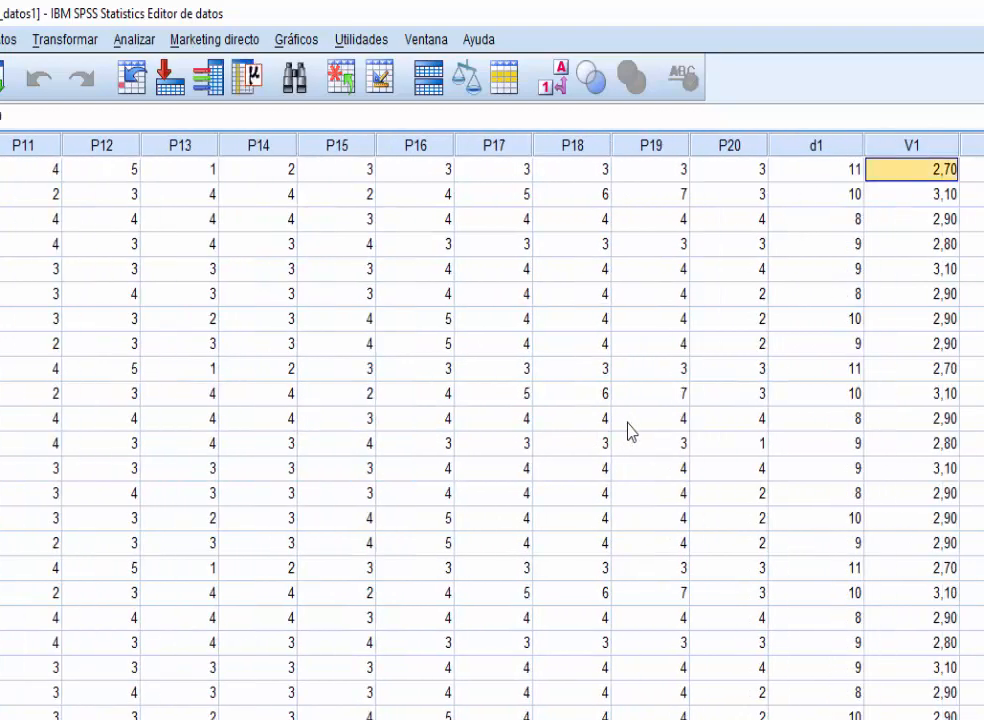
Step: Examine the V1 means of the first six cases one by one
{"action": "key", "text": "Down"}
{"action": "key", "text": "Down"}
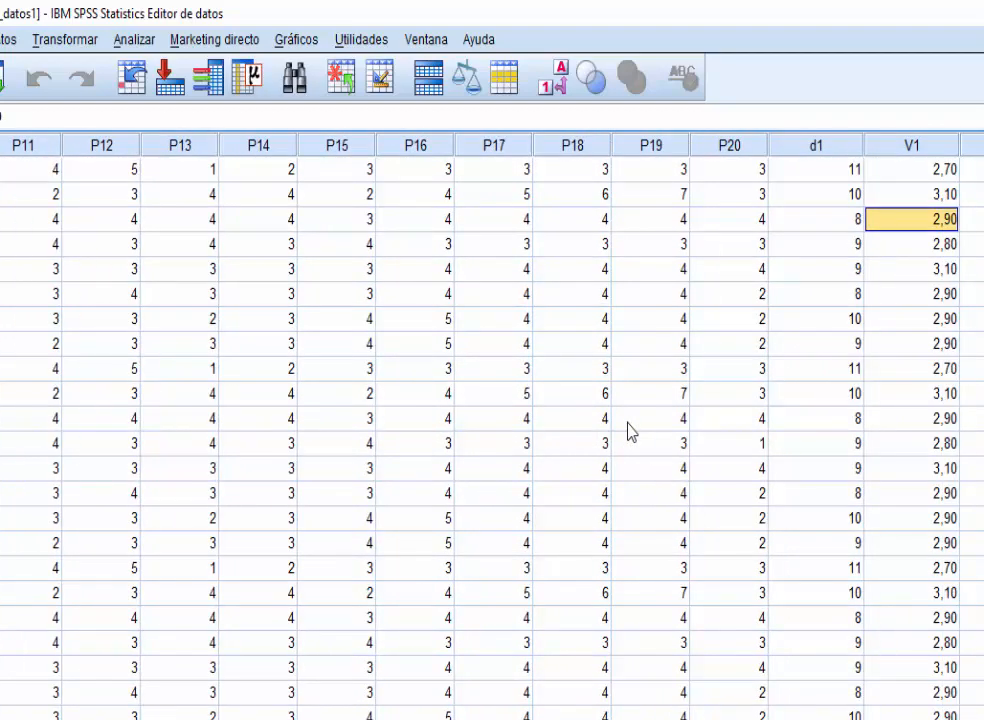
{"action": "key", "text": "Up"}
{"action": "key", "text": "Up"}
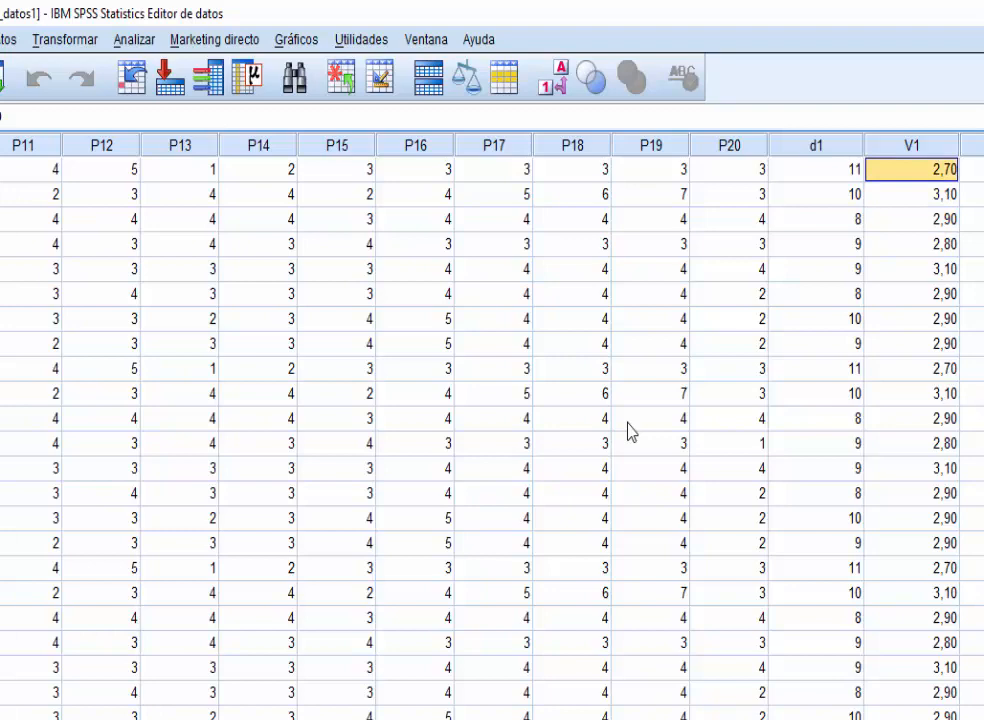
{"action": "key", "text": "Down"}
{"action": "key", "text": "Down"}
{"action": "key", "text": "Down"}
{"action": "key", "text": "Down"}
{"action": "key", "text": "Down"}
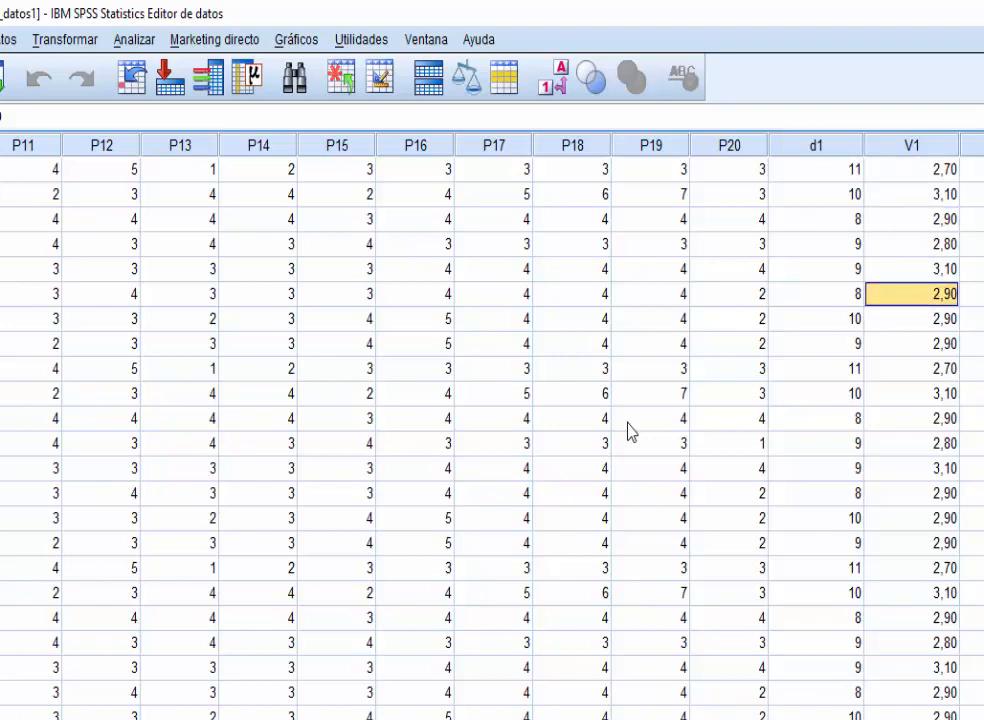
Step: Look back over the first case's answers from the V1 column to the first question
{"action": "key", "text": "Up"}
{"action": "key", "text": "Up"}
{"action": "key", "text": "Up"}
{"action": "key", "text": "Up"}
{"action": "key", "text": "Up"}
{"action": "key", "text": "Left"}
{"action": "key", "text": "Left"}
{"action": "key", "text": "Left"}
{"action": "key", "text": "Left"}
{"action": "key", "text": "Left"}
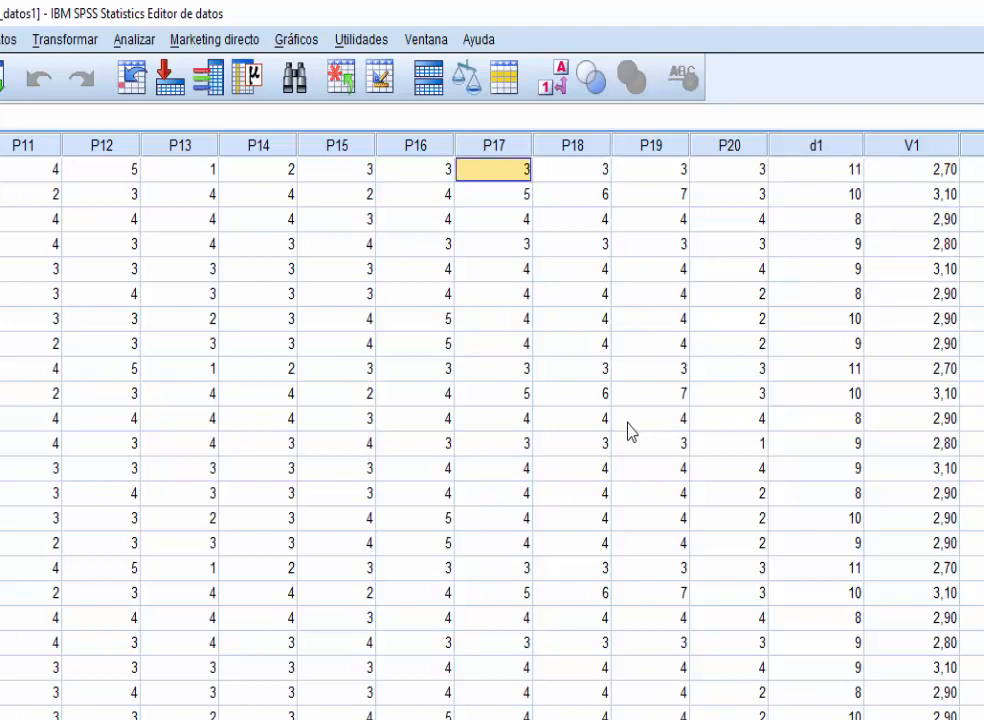
{"action": "key", "text": "Left"}
{"action": "key", "text": "Left"}
{"action": "key", "text": "Left"}
{"action": "key", "text": "Left"}
{"action": "key", "text": "Left"}
{"action": "key", "text": "Left"}
{"action": "key", "text": "Left"}
{"action": "key", "text": "Left"}
{"action": "key", "text": "Left"}
{"action": "key", "text": "Left"}
{"action": "key", "text": "Left"}
{"action": "key", "text": "Left"}
{"action": "key", "text": "Left"}
{"action": "key", "text": "Left"}
{"action": "key", "text": "Left"}
{"action": "key", "text": "Left"}
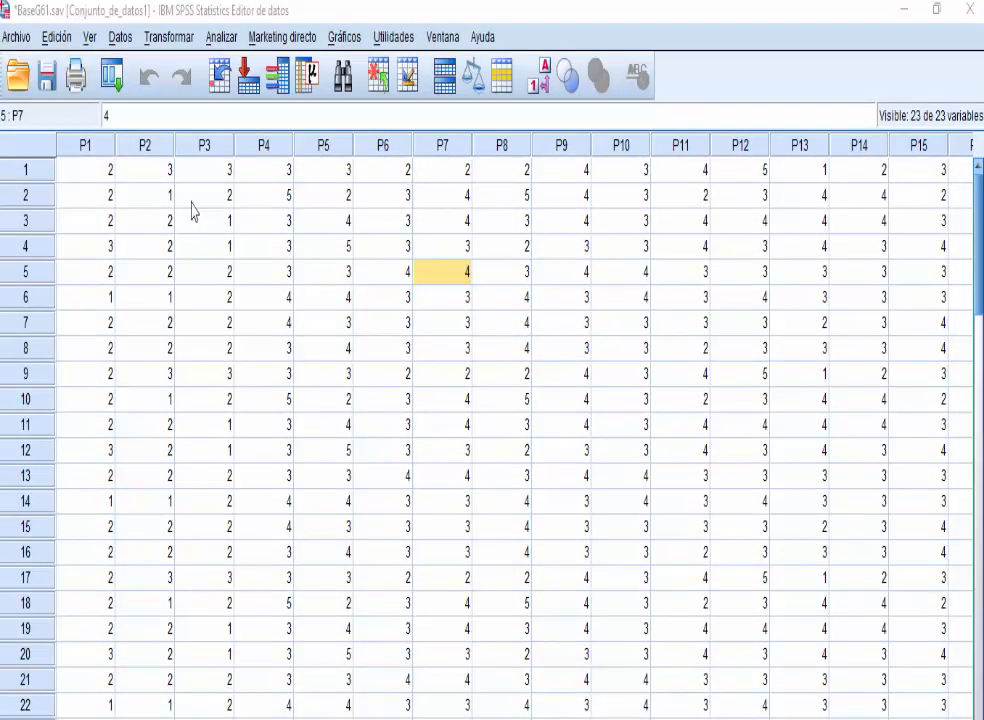
Step: Start an Explore analysis (Explorar) with V1 and V2 as the dependent variables
{"action": "left_click", "coordinate": [222, 37]}
{"action": "mouse_move", "coordinate": [260, 94]}
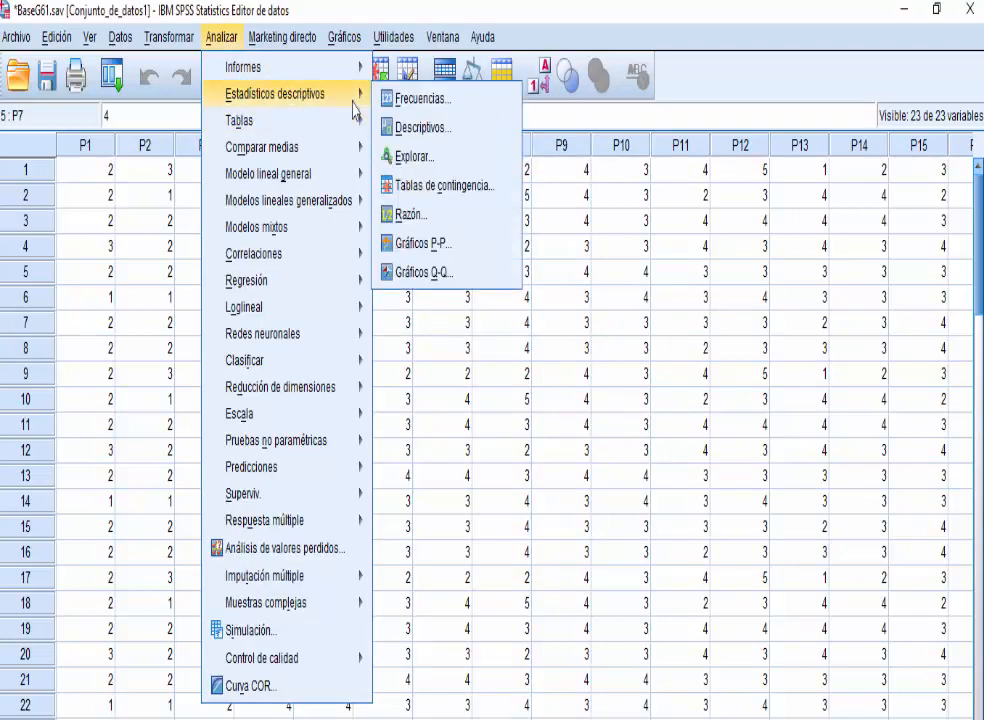
{"action": "left_click", "coordinate": [412, 160]}
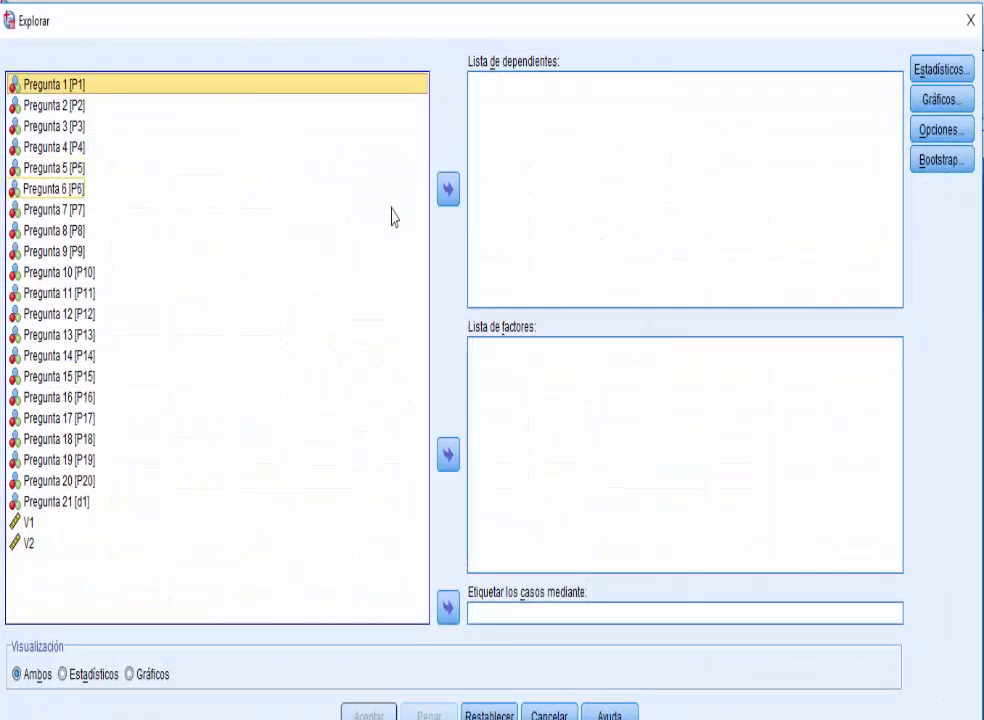
{"action": "left_click", "coordinate": [28, 522], "text": "shift"}
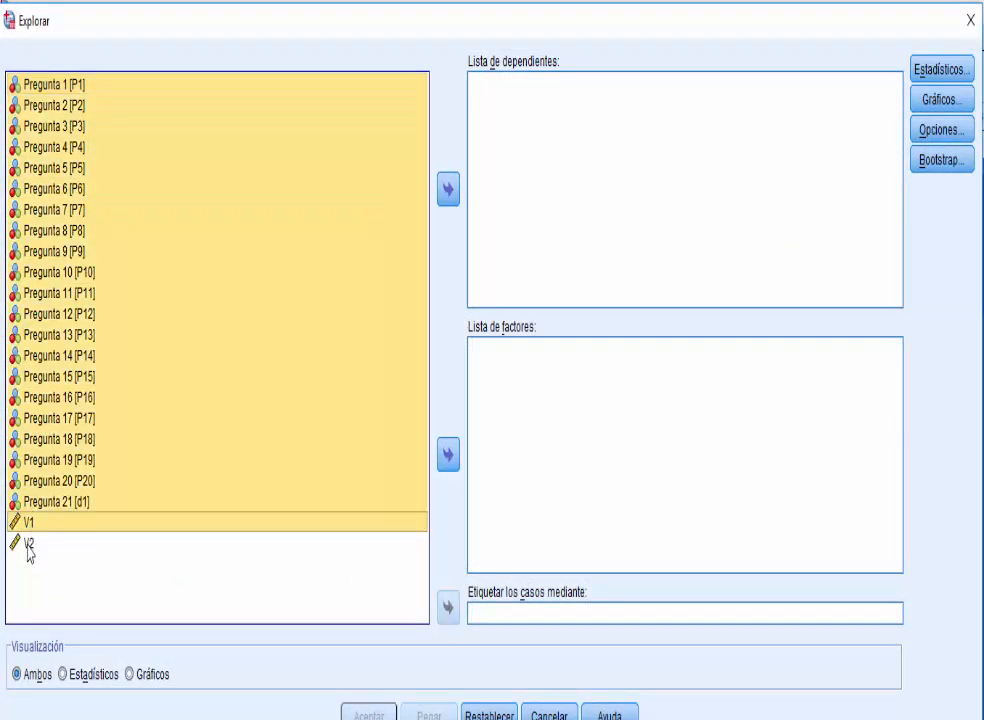
{"action": "left_click", "coordinate": [27, 542]}
{"action": "left_click", "coordinate": [26, 526]}
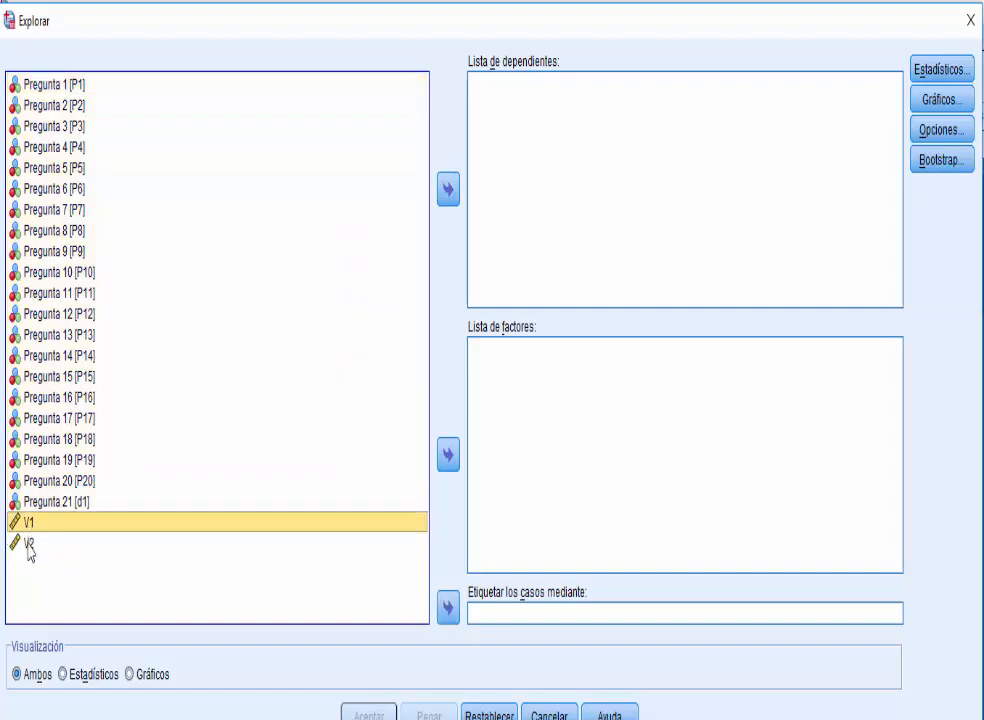
{"action": "left_click", "coordinate": [28, 545], "text": "shift"}
{"action": "left_click", "coordinate": [448, 189]}
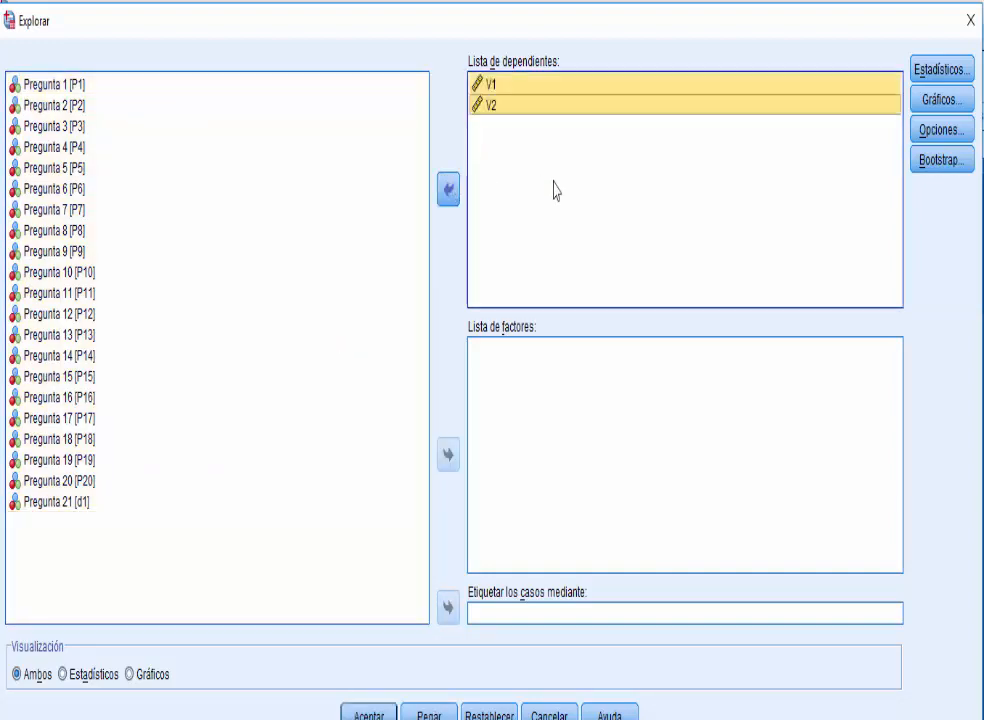
Step: Run the analysis displaying plots only, with normality plots and tests enabled, boxplots set to Ninguna and stem-and-leaf disabled
{"action": "left_click", "coordinate": [940, 102]}
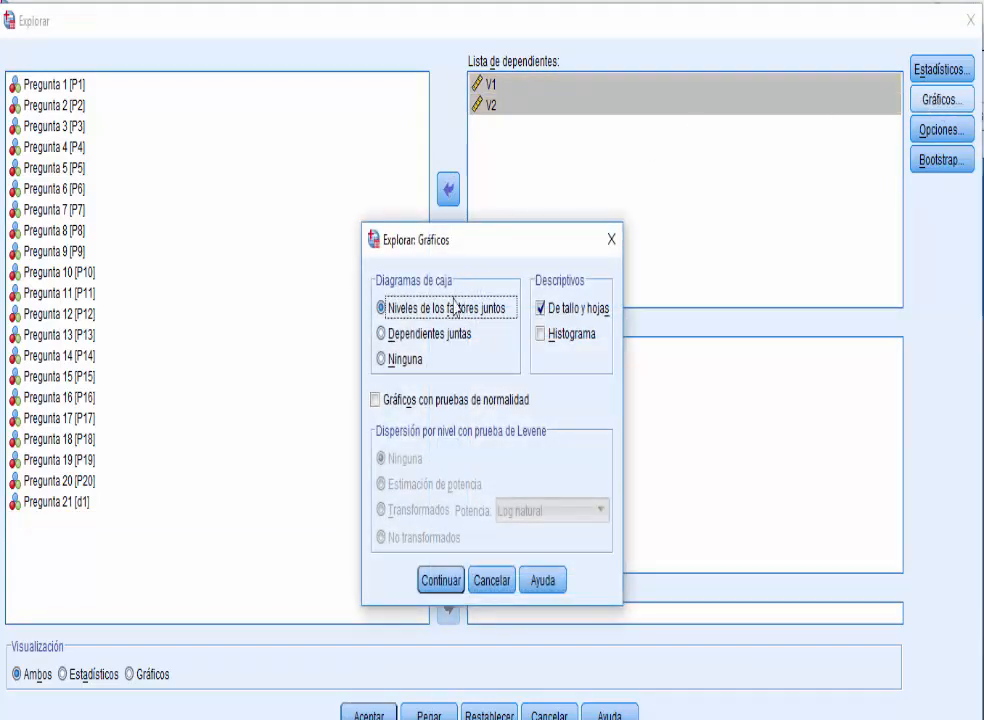
{"action": "left_click", "coordinate": [541, 310]}
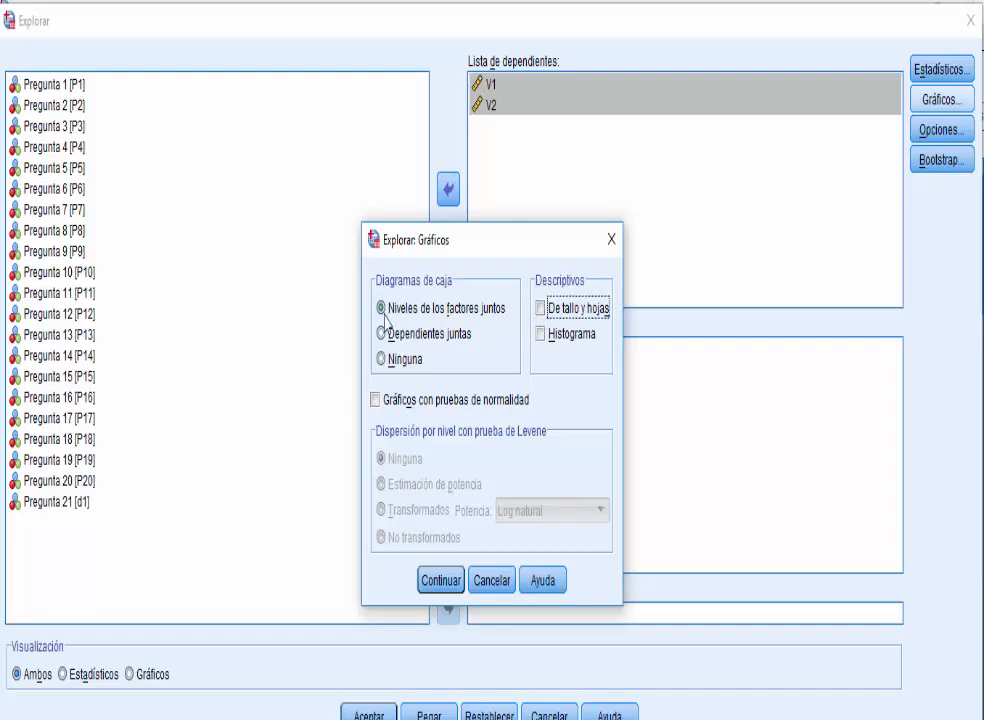
{"action": "left_click", "coordinate": [376, 401]}
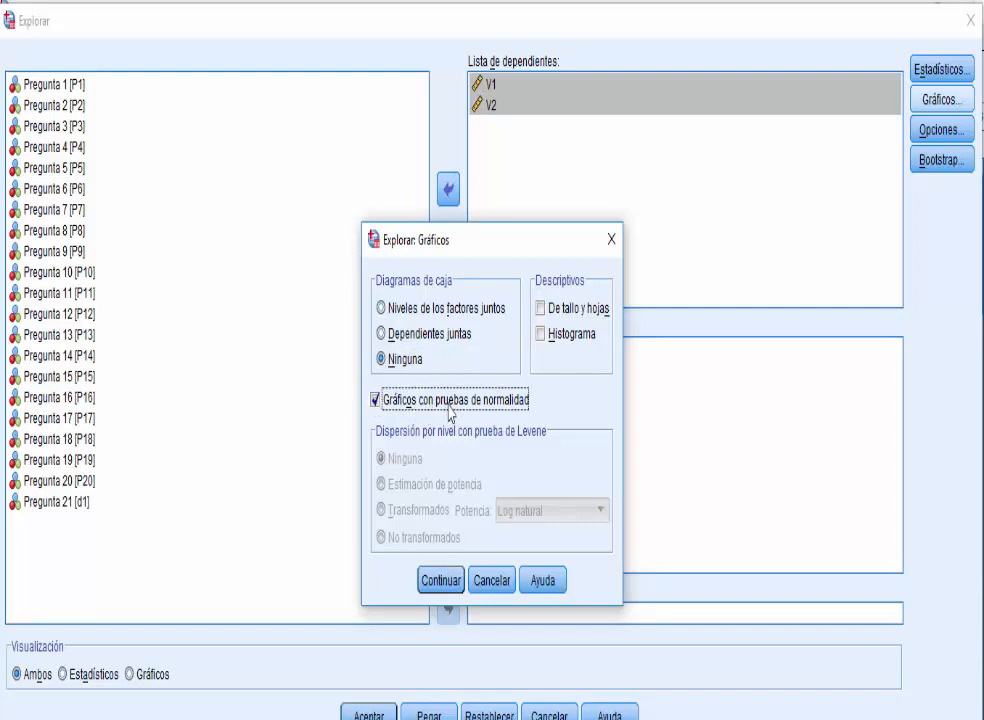
{"action": "left_click", "coordinate": [445, 582]}
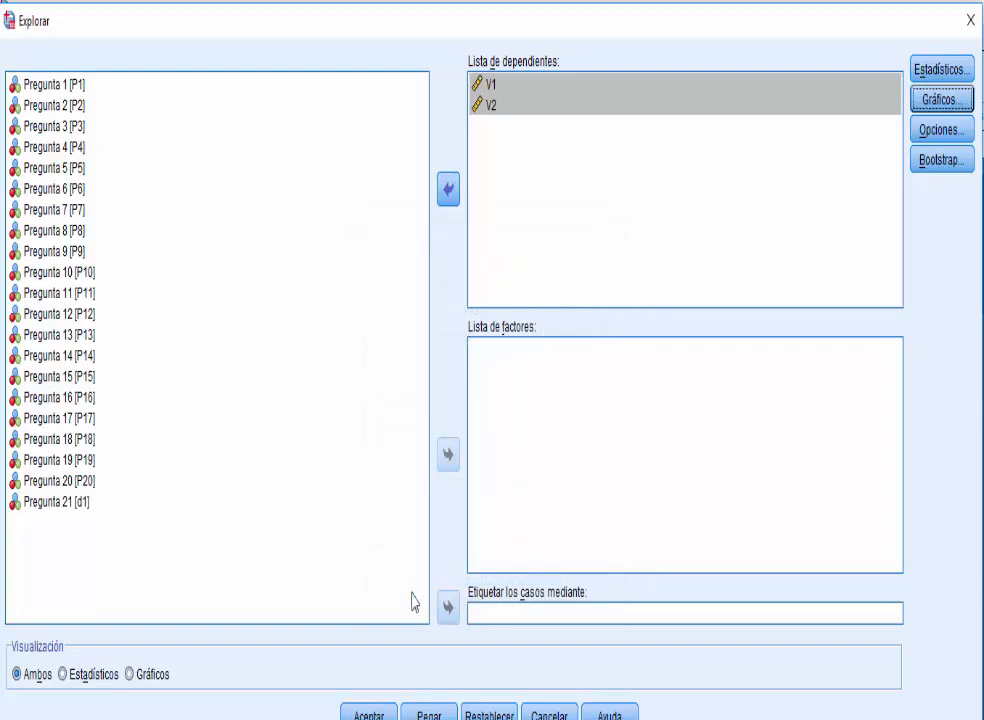
{"action": "left_click", "coordinate": [132, 680]}
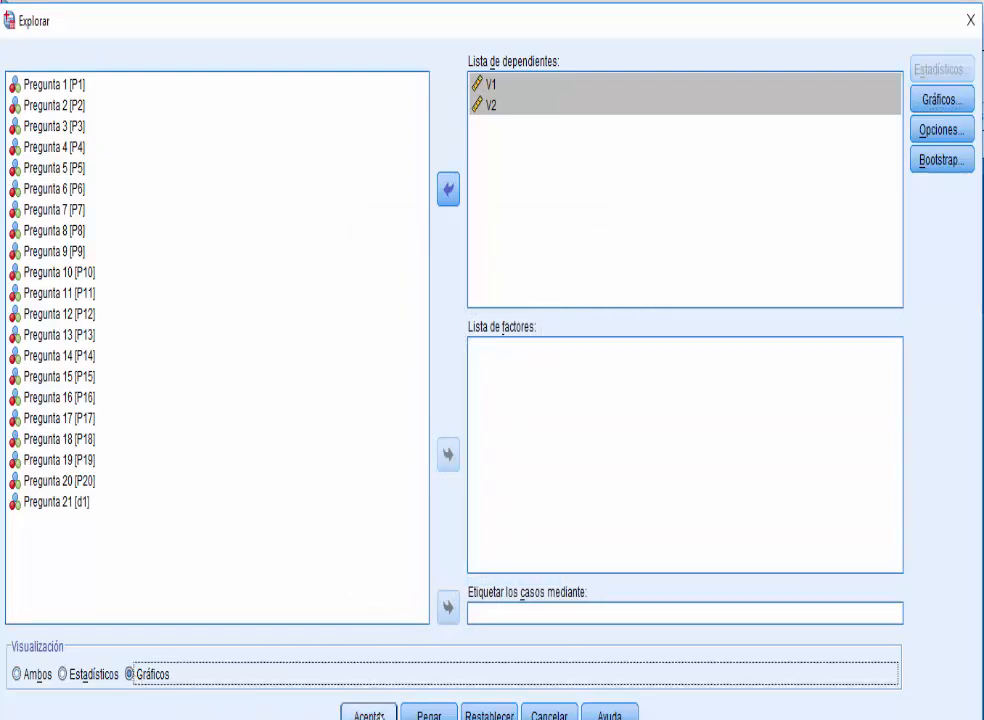
{"action": "left_click", "coordinate": [369, 714]}
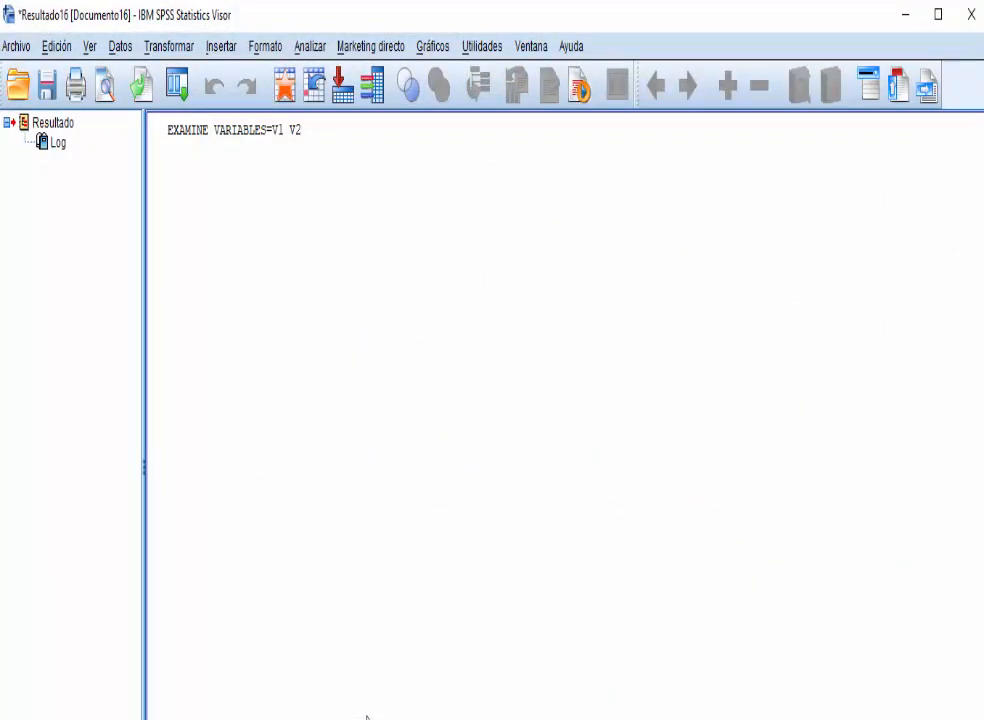